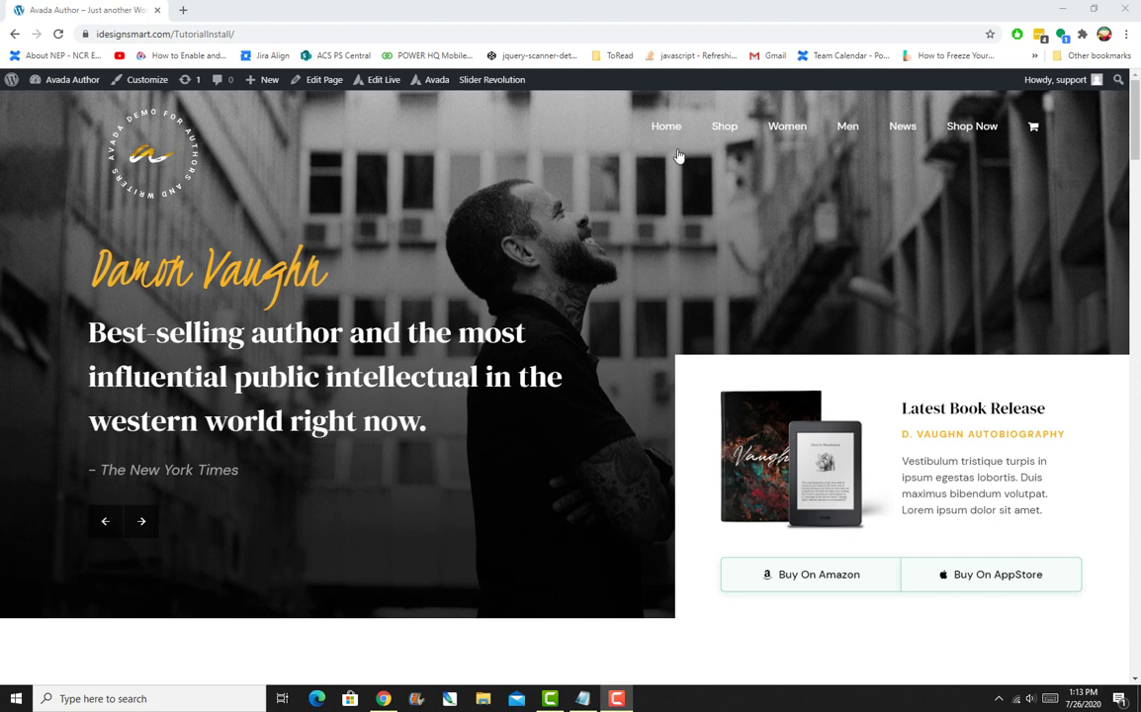
Step: Open the Avada Layouts page in the site's WordPress admin
mouse_move(72, 83)
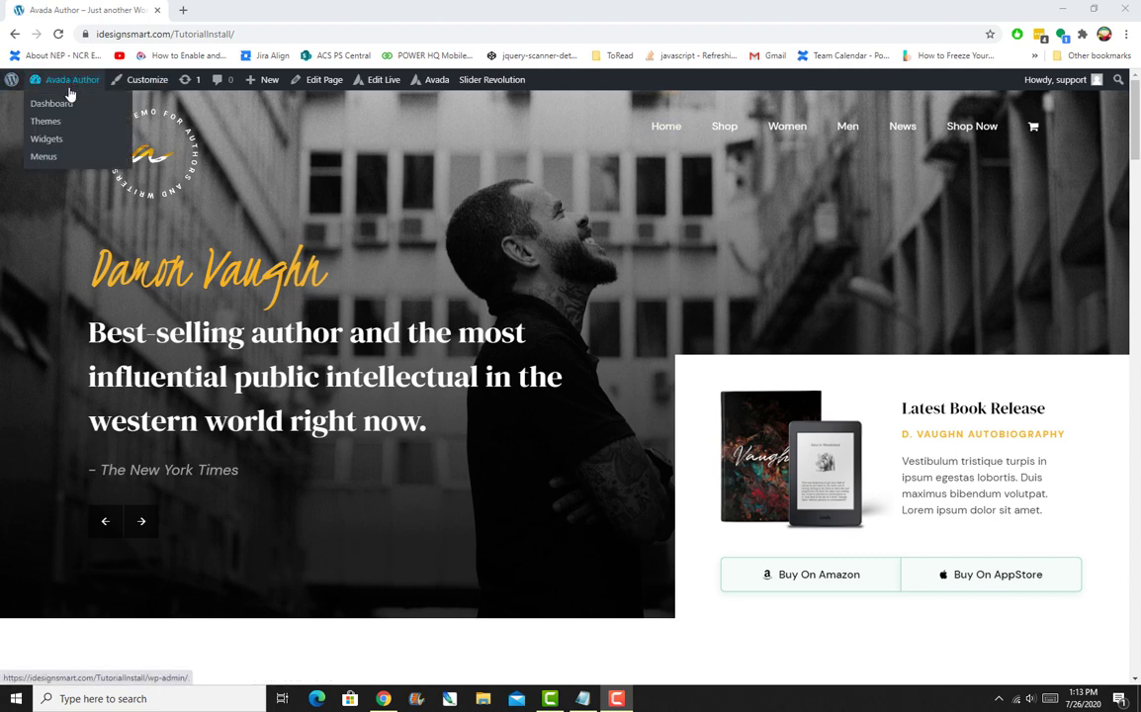
click(61, 105)
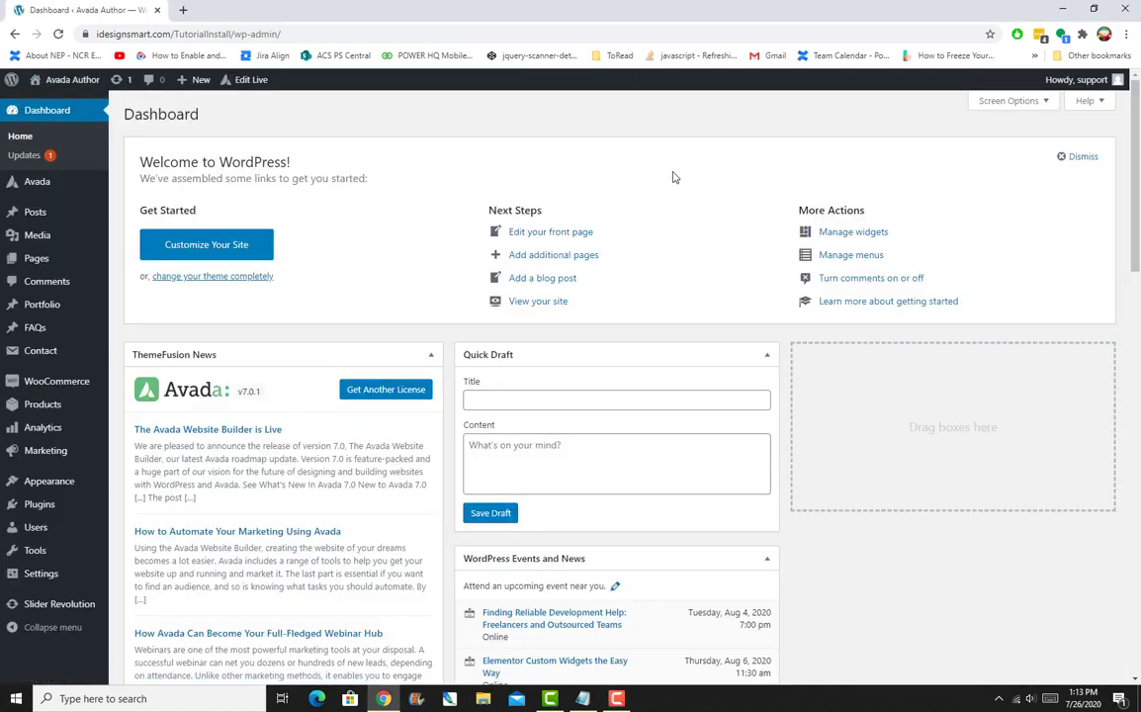
mouse_move(43, 184)
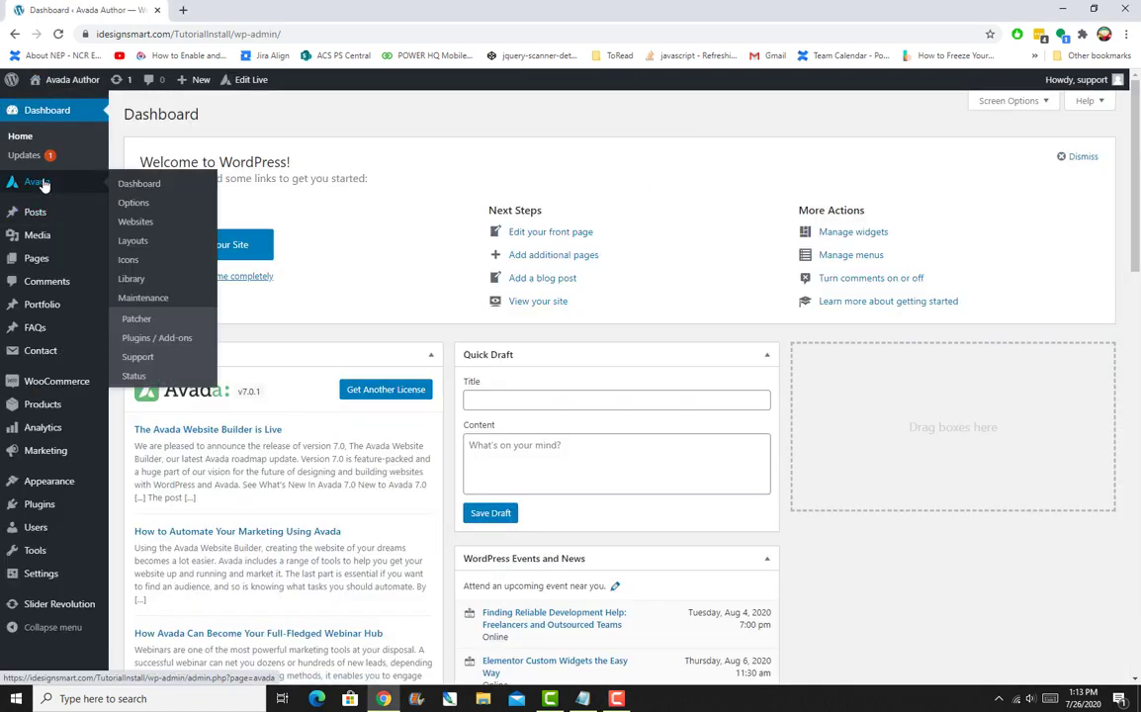
click(133, 243)
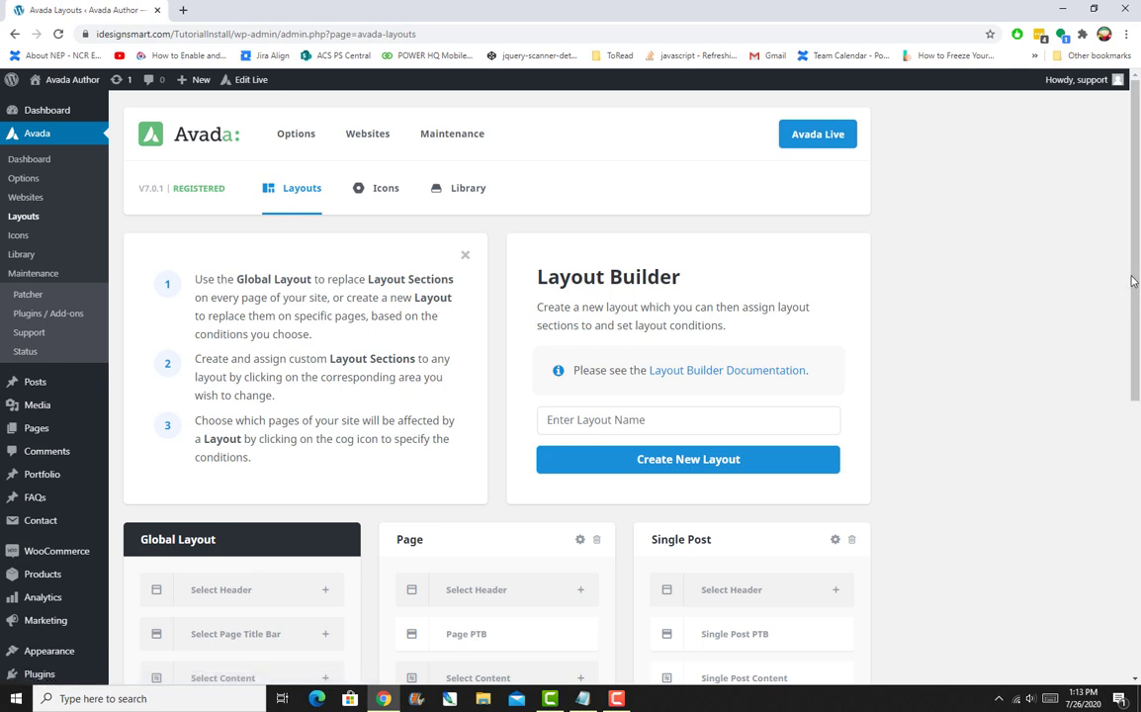
Step: Exclude the Testimonials page in the layout conditions of the Page layout
scroll(1110, 331, down, 1)
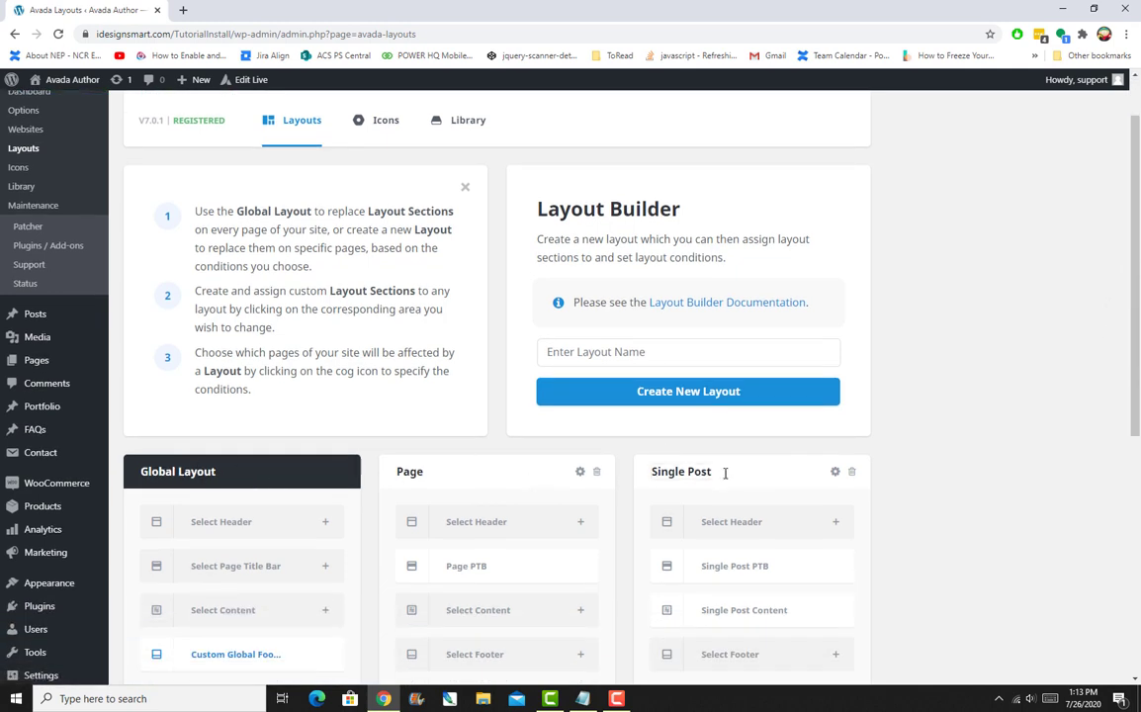
scroll(583, 477, down, 3)
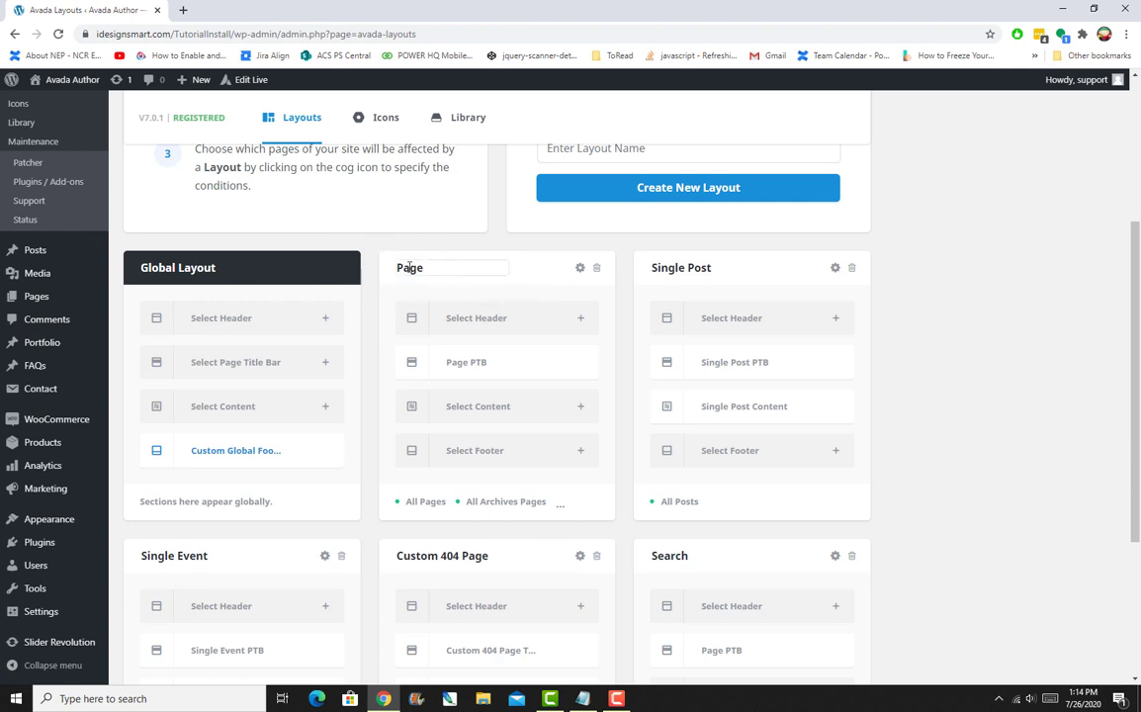
drag(442, 266, 377, 275)
click(470, 278)
click(581, 271)
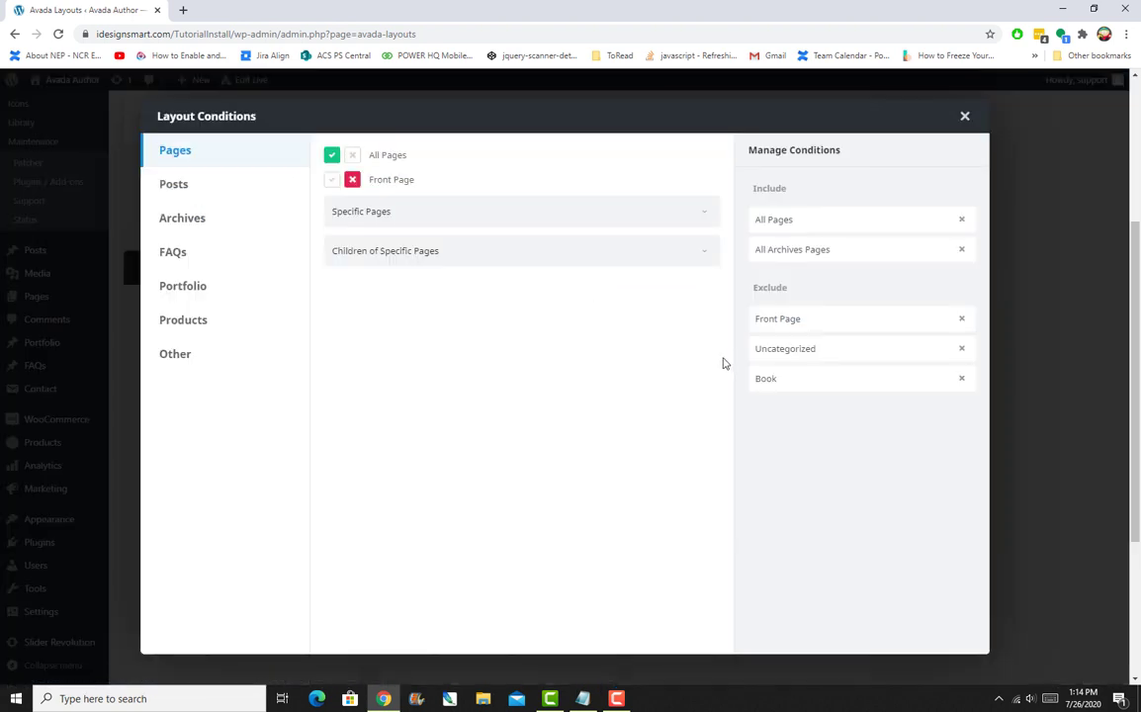
click(535, 213)
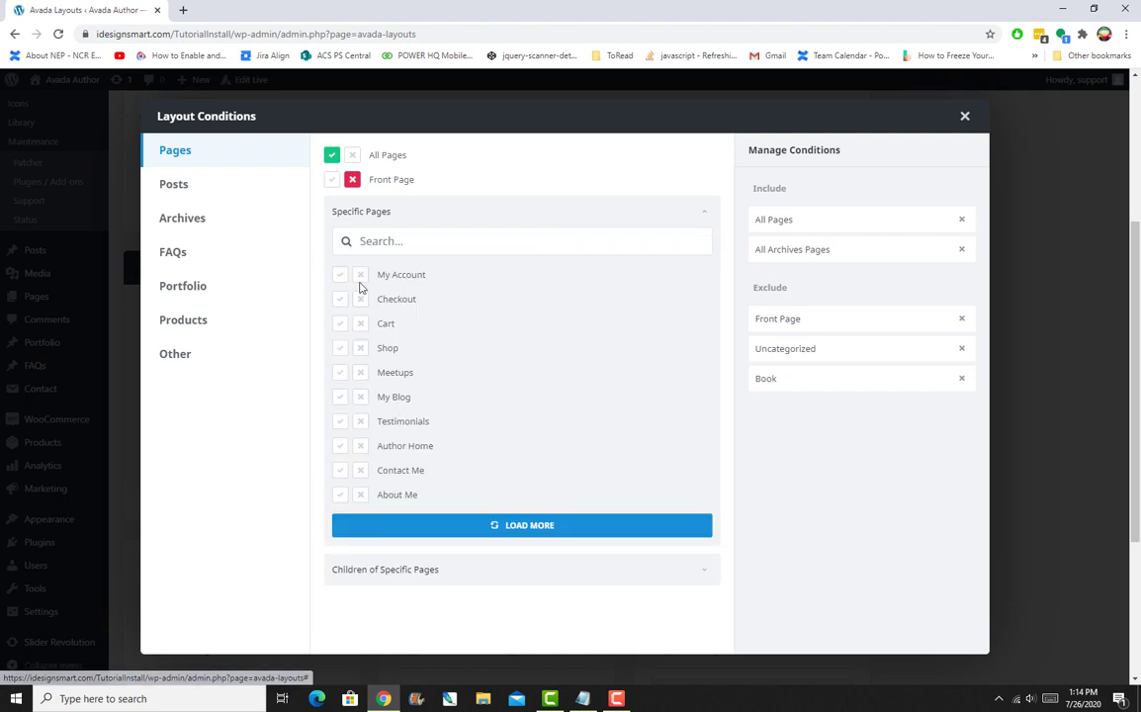
click(341, 422)
click(360, 422)
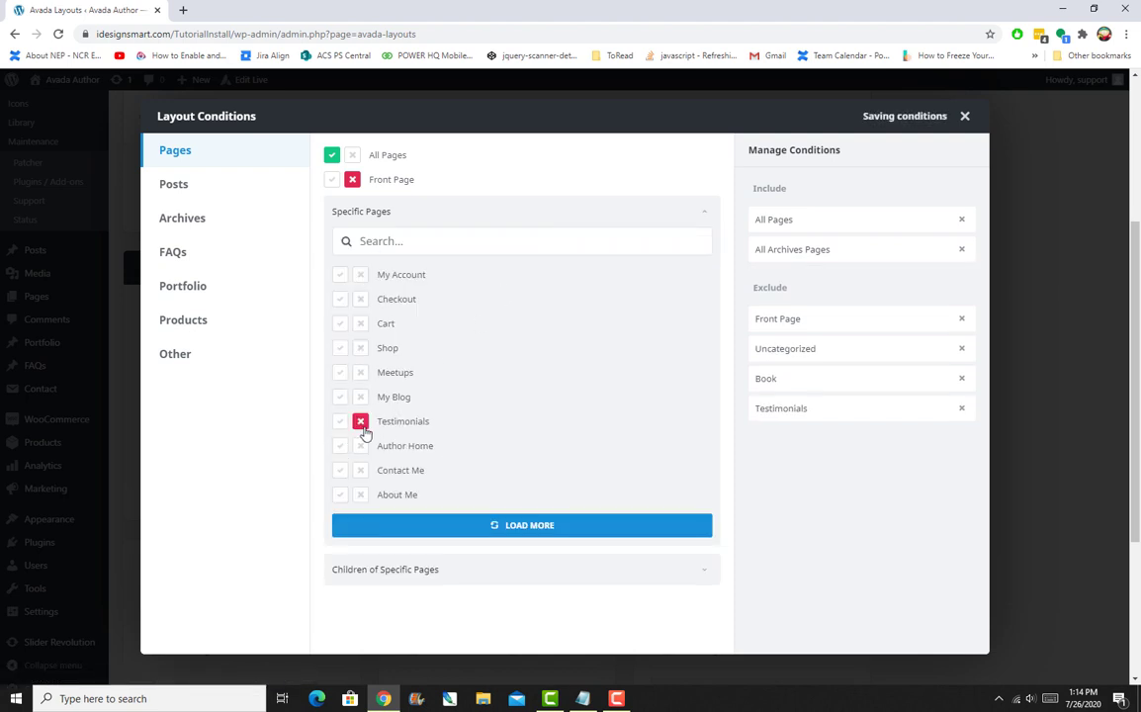
click(966, 117)
Step: Review the sections assigned to each layout, including the custom footer in the Global Layout
scroll(456, 526, down, 2)
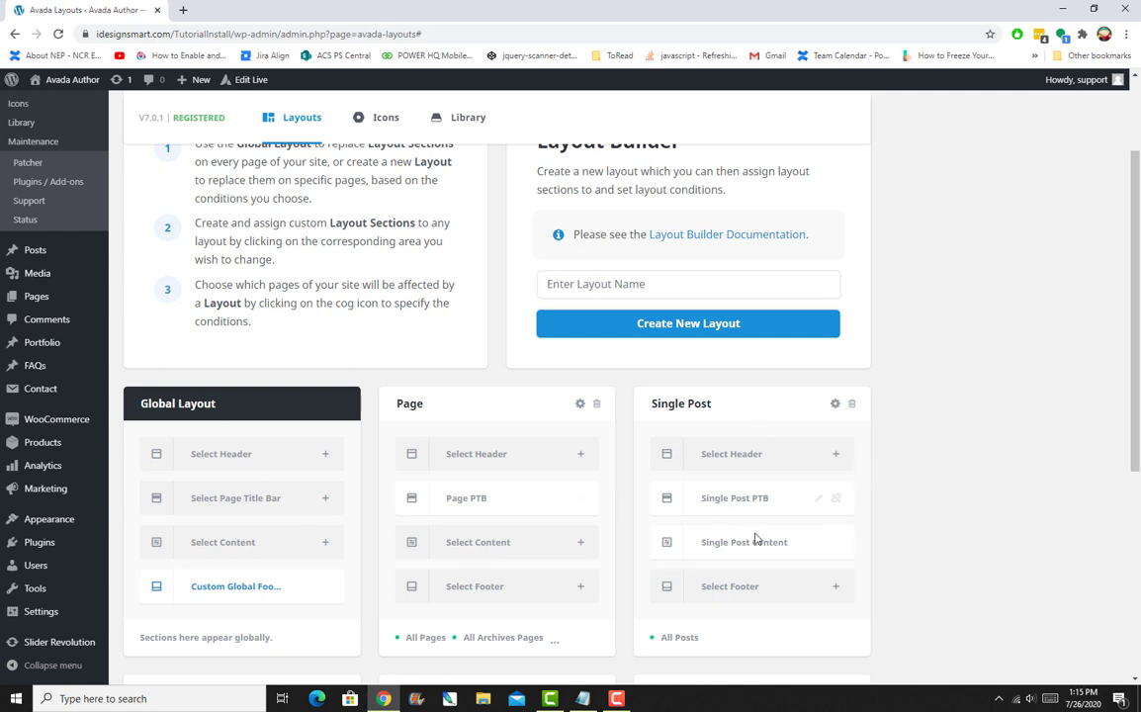
scroll(702, 459, down, 2)
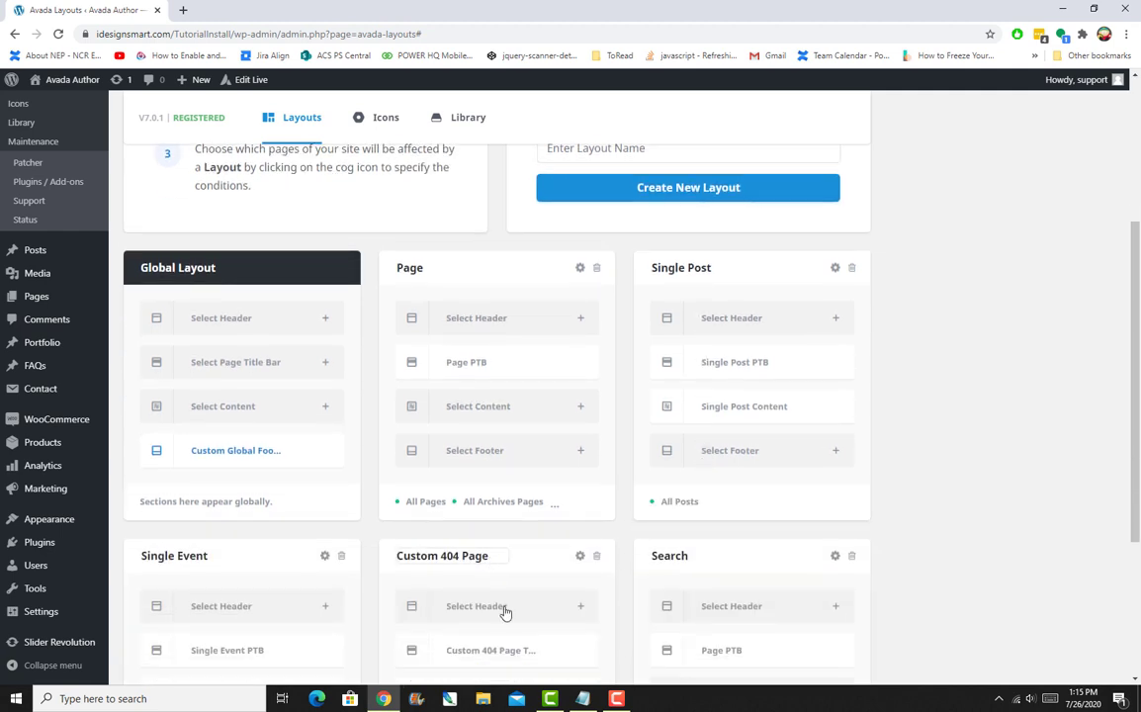
scroll(480, 583, down, 3)
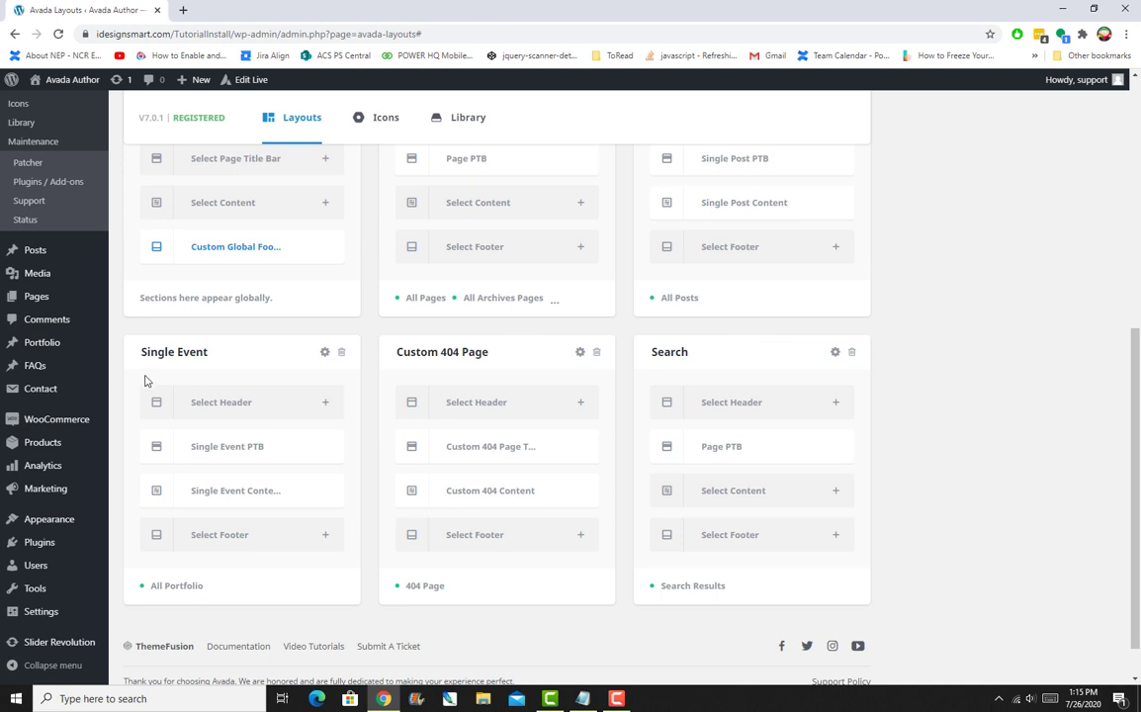
scroll(265, 352, up, 3)
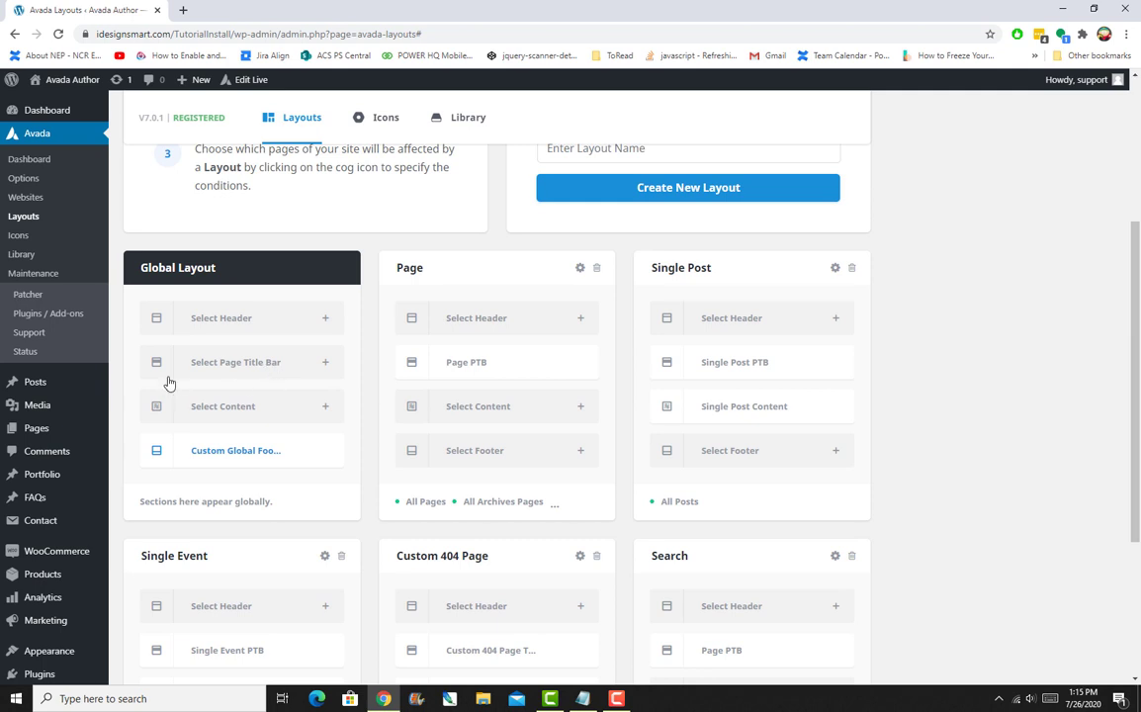
scroll(344, 405, up, 2)
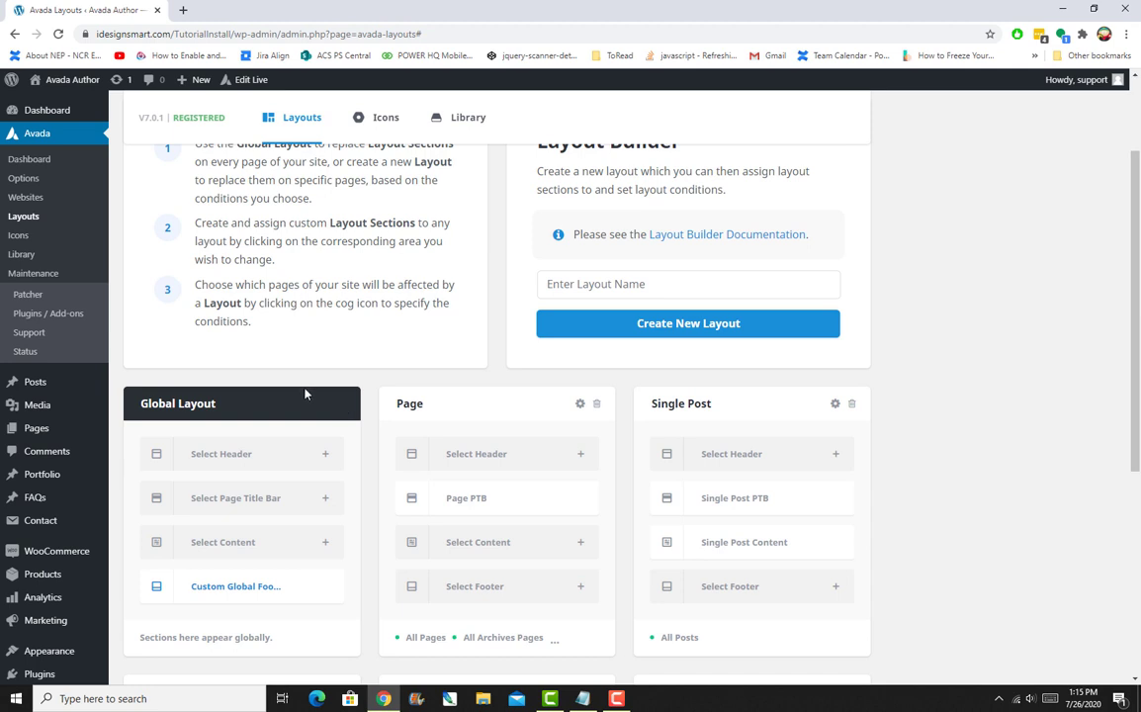
mouse_move(193, 599)
mouse_move(224, 586)
drag(193, 586, 306, 587)
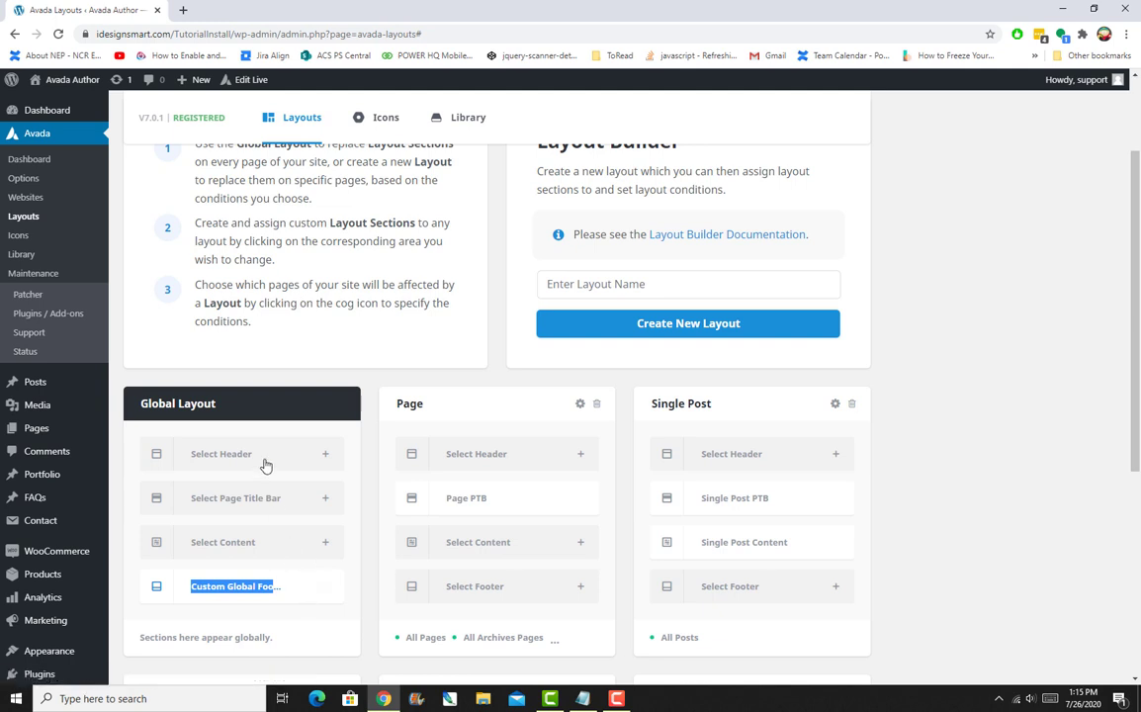
Step: Create a new header section named Newheader in the Global Layout
click(325, 457)
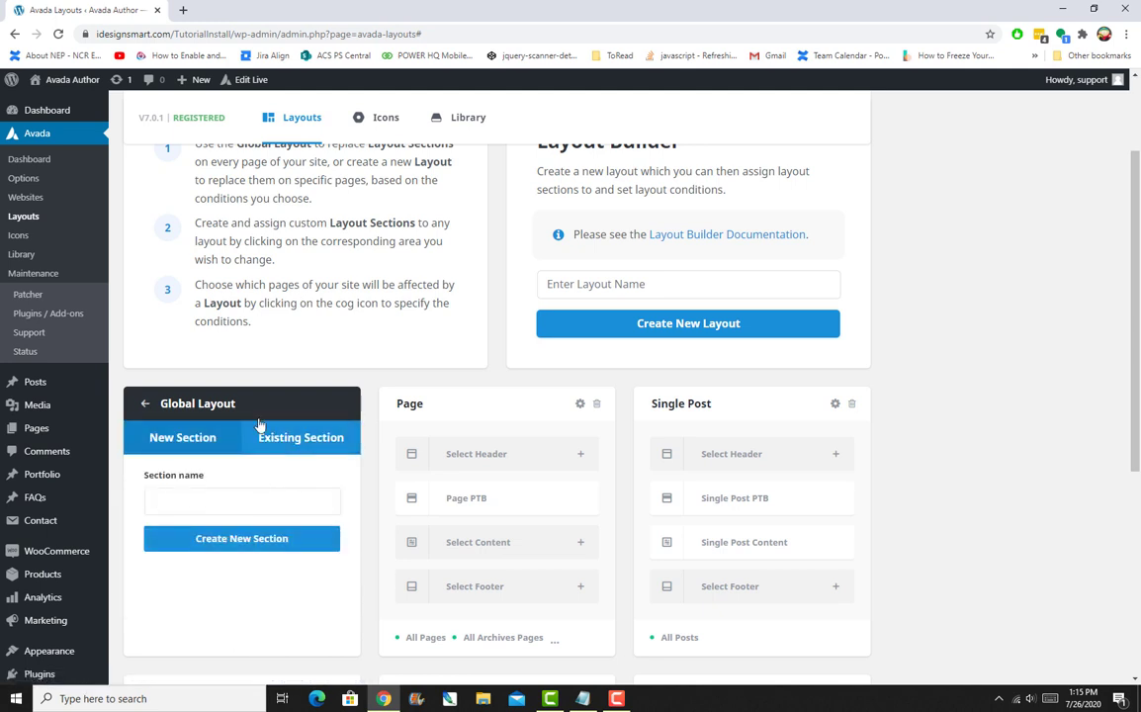
text(Newheader)
scroll(148, 396, up, 1)
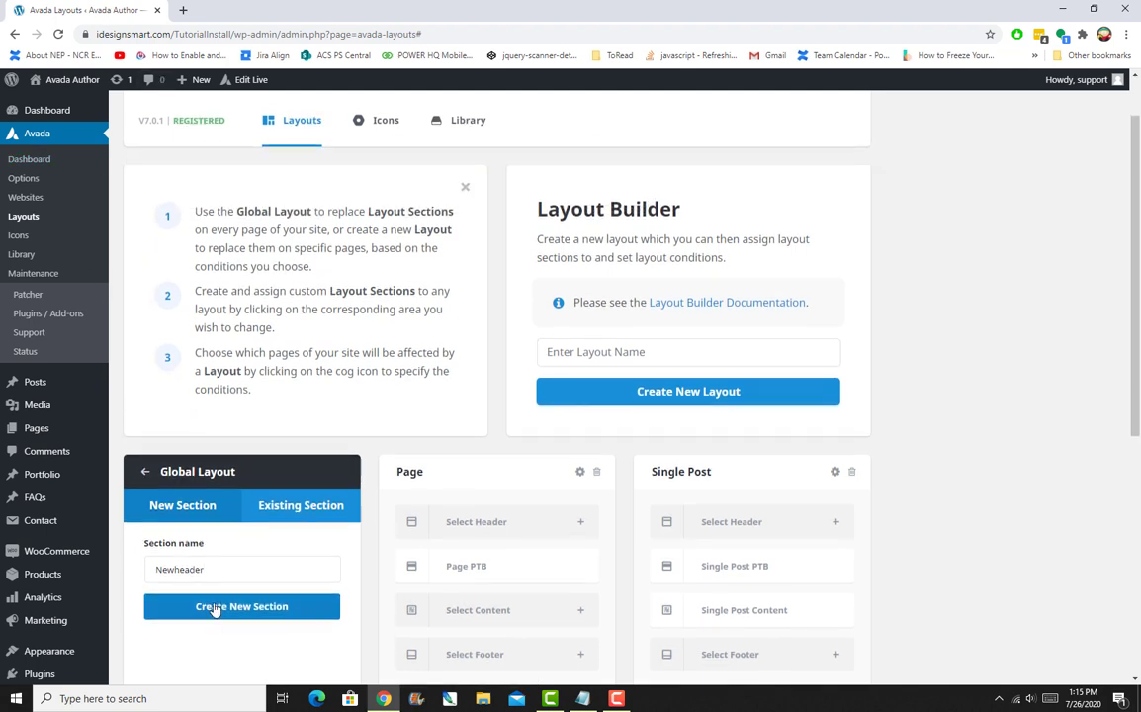
click(215, 607)
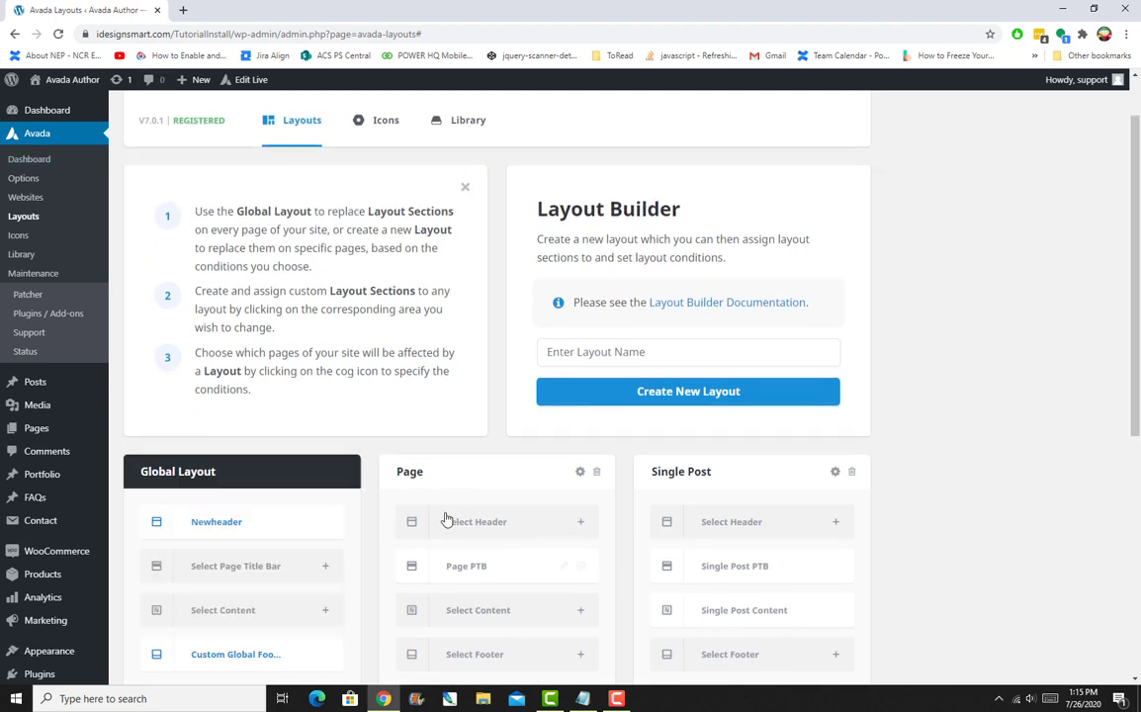
Step: Open the Newheader section in the Avada Live front-end builder, accepting the redirect
scroll(446, 519, down, 2)
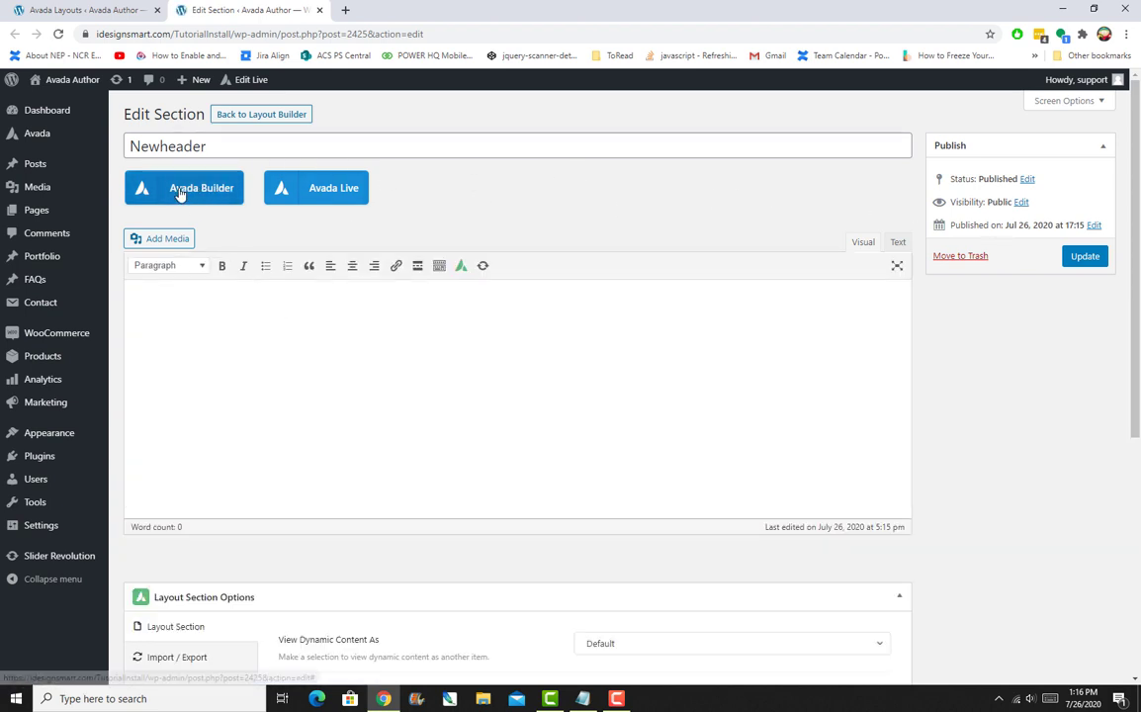
click(349, 197)
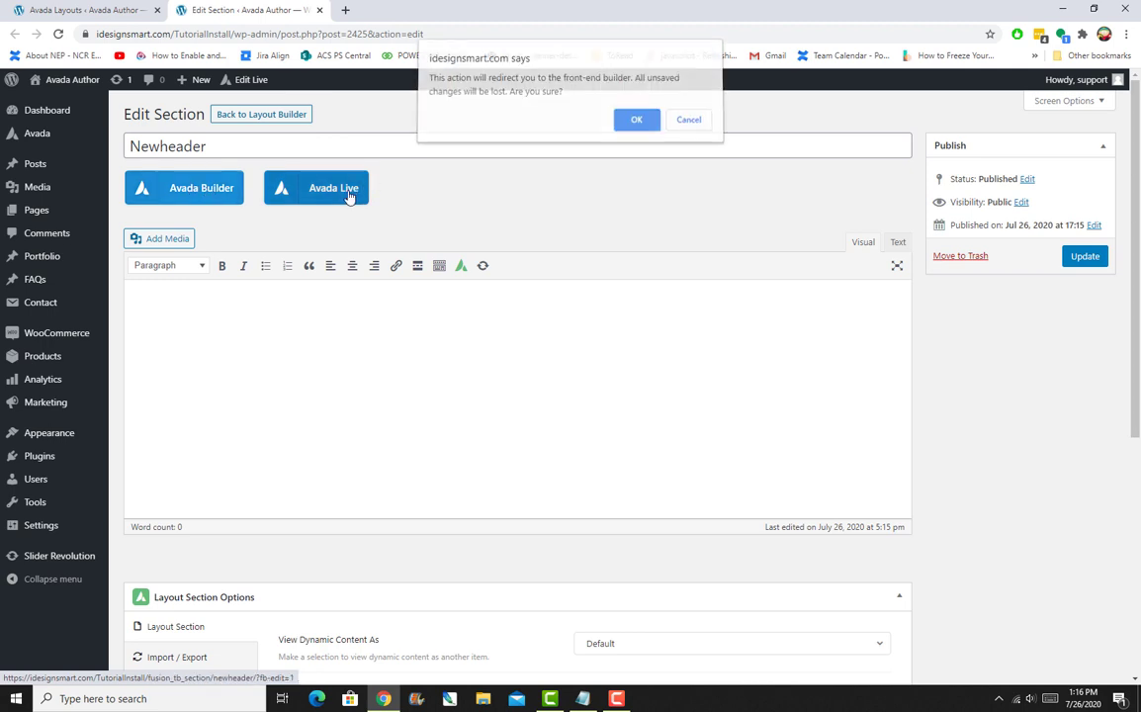
click(640, 123)
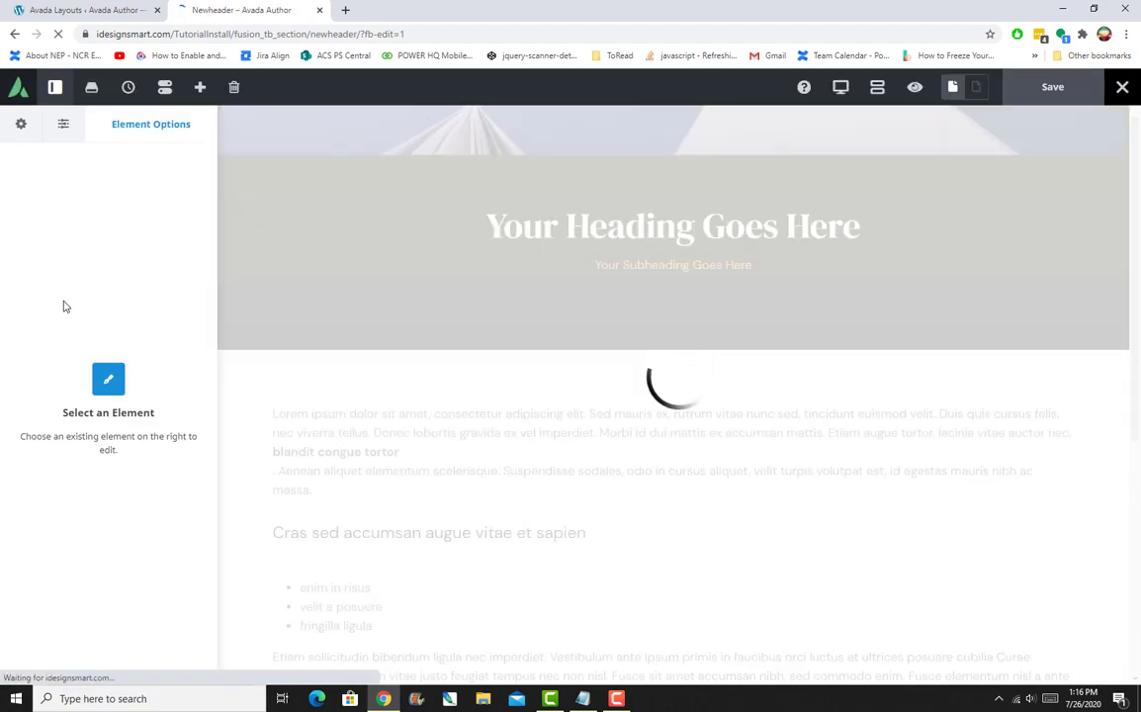
Step: Import the pre-built Header 1 demo into the Newheader section
scroll(752, 421, down, 3)
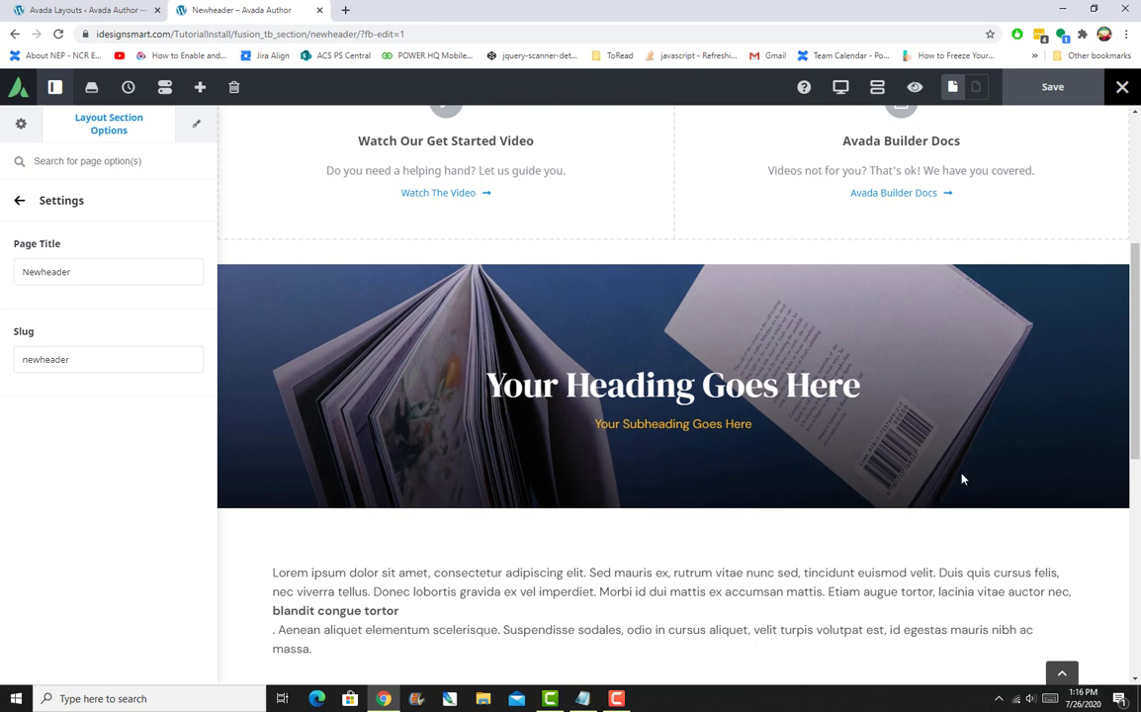
scroll(363, 536, up, 3)
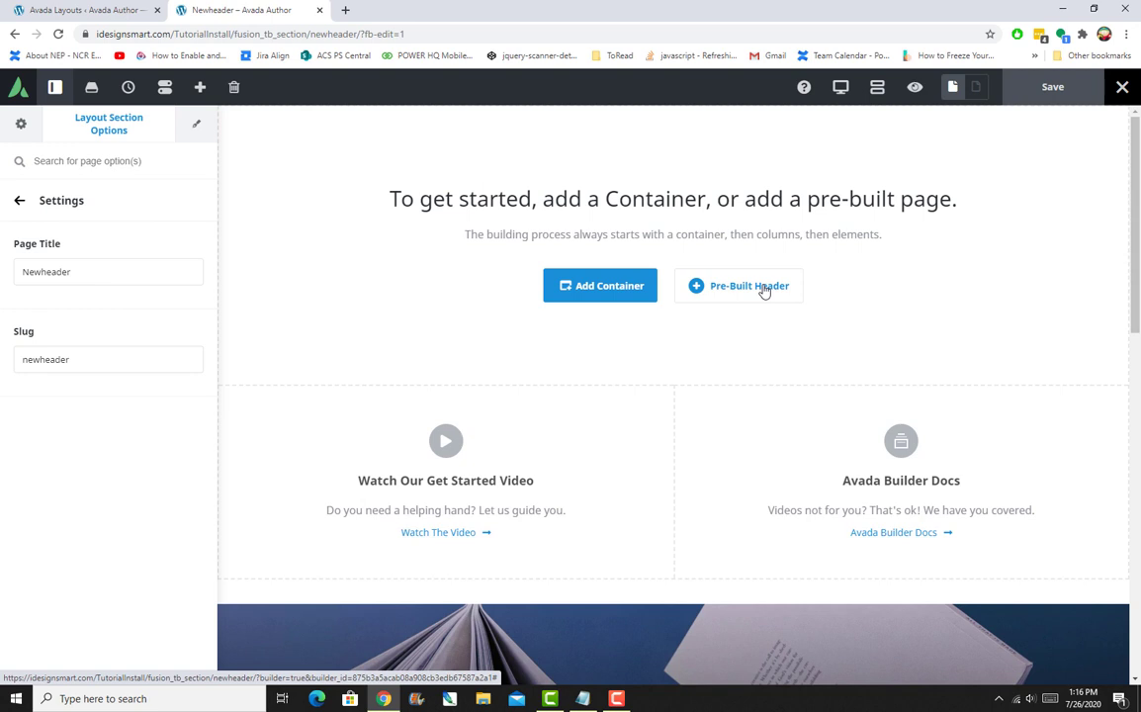
click(763, 291)
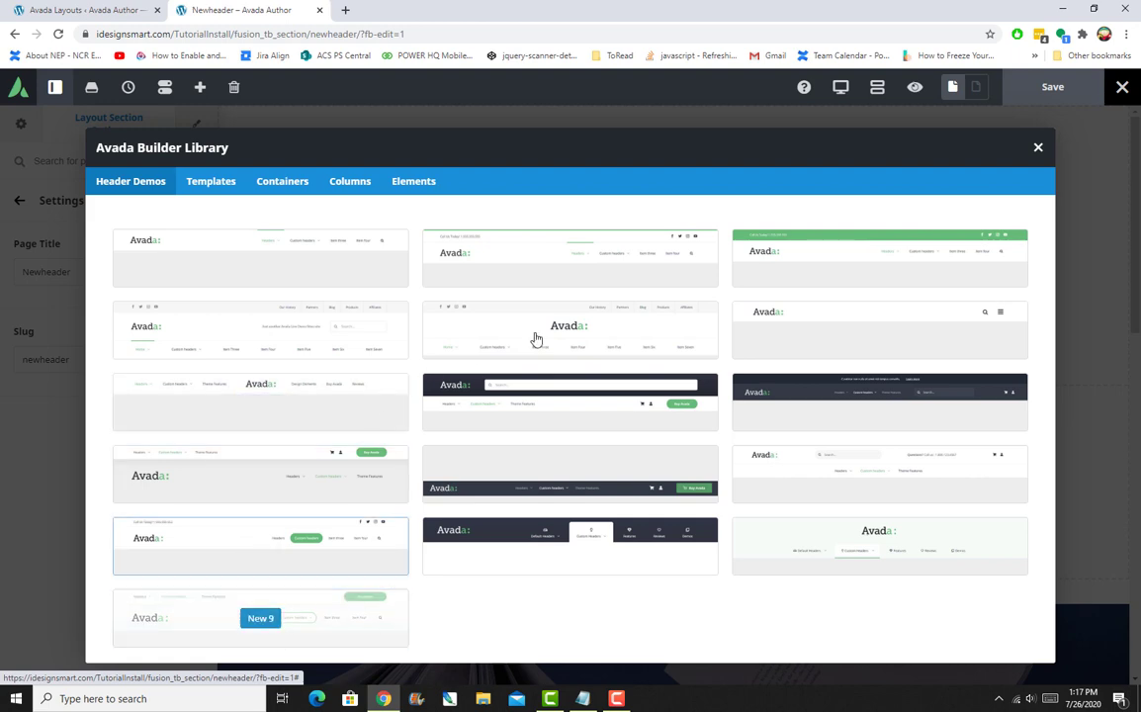
click(259, 260)
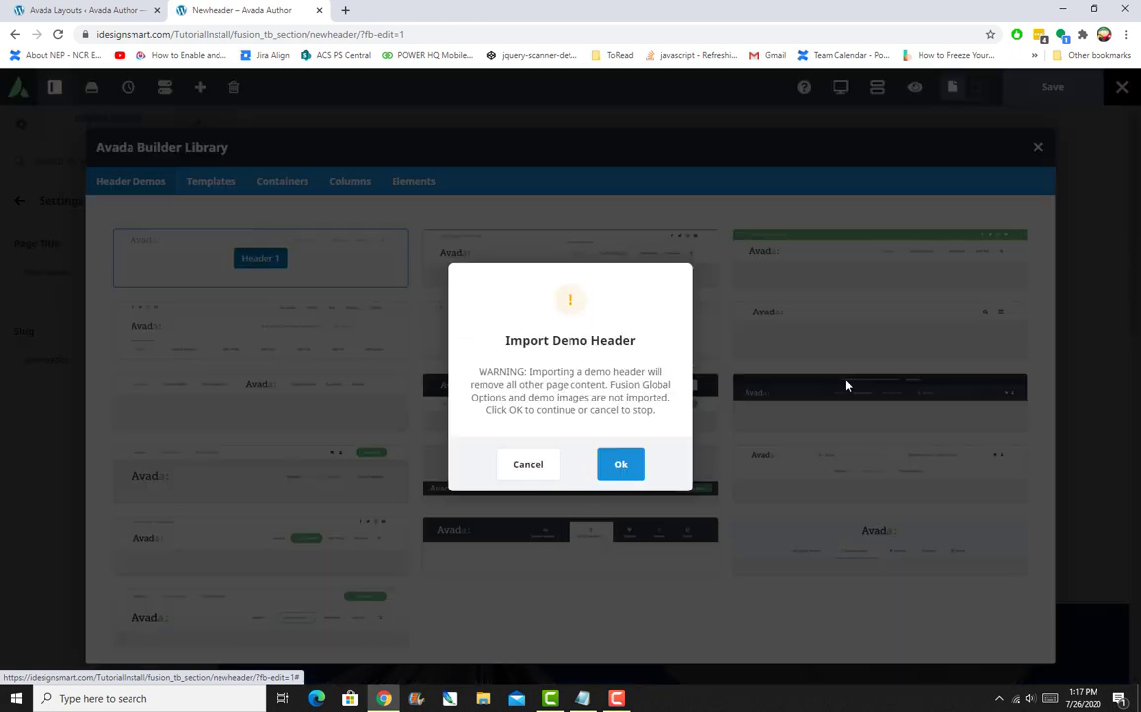
click(620, 464)
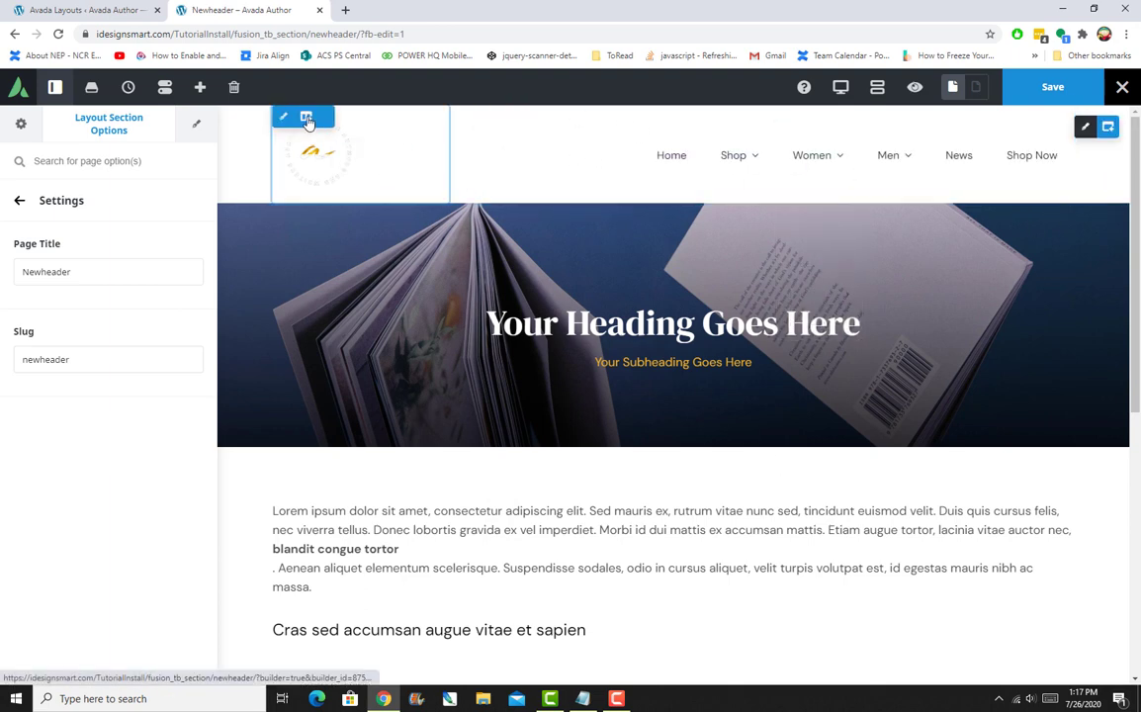
Step: Inspect the header's container, column and image controls, and open the menu element's options
mouse_move(1096, 129)
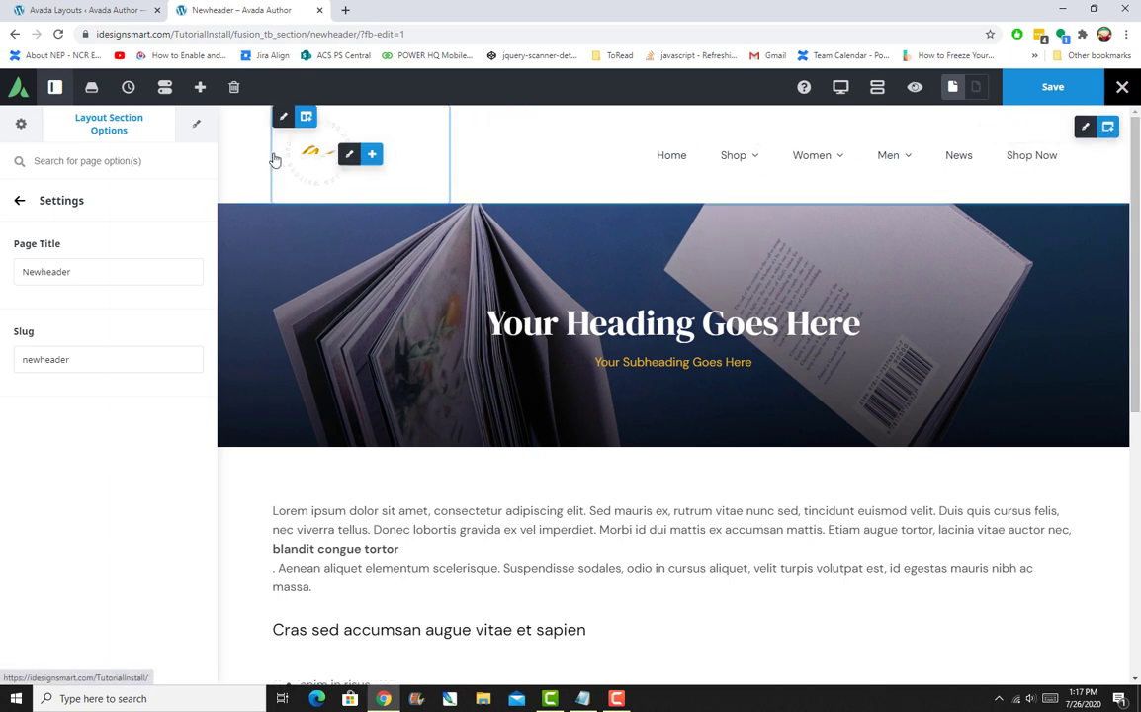
mouse_move(354, 166)
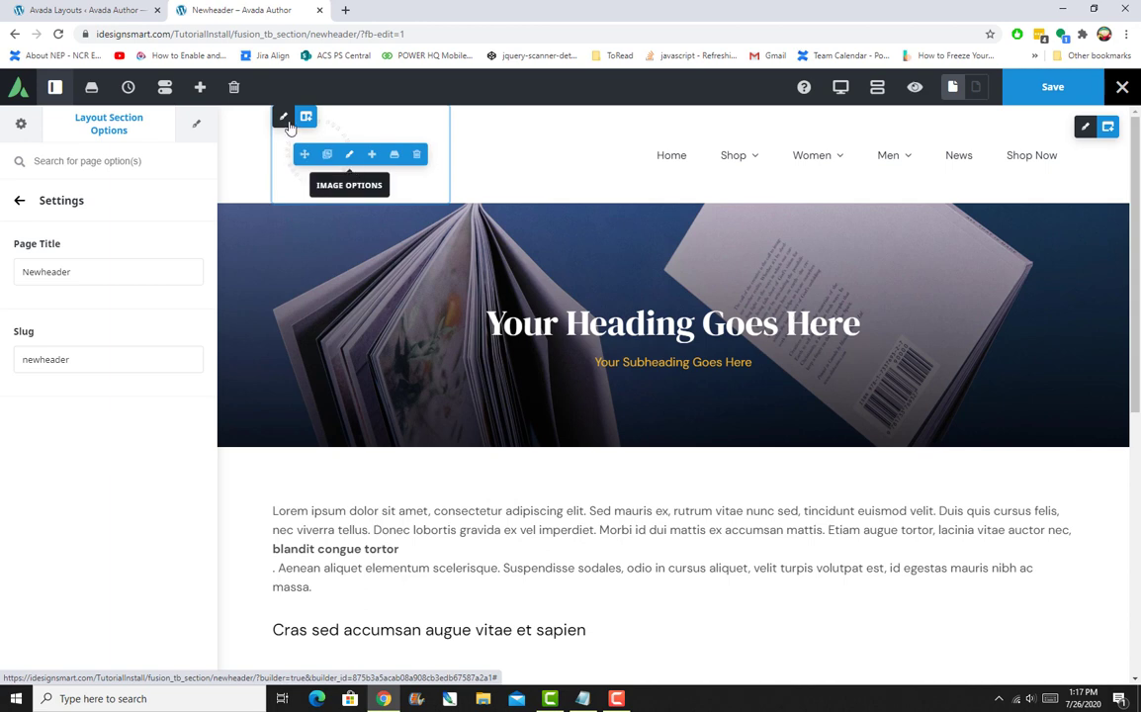
mouse_move(283, 119)
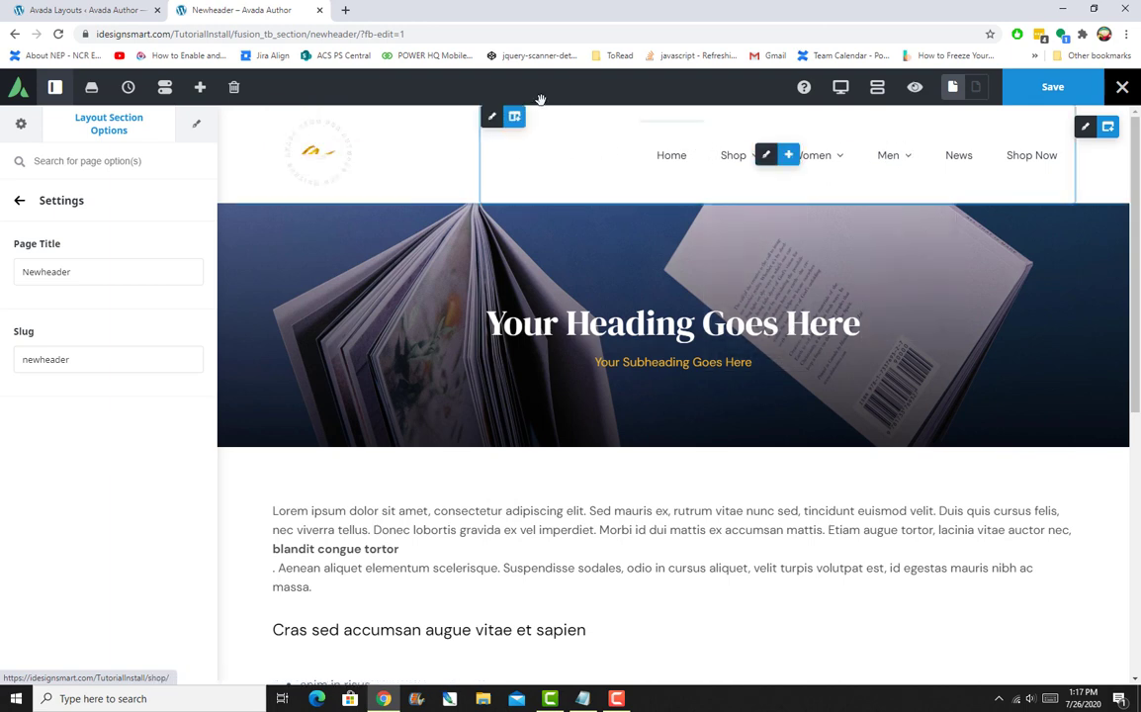
mouse_move(492, 119)
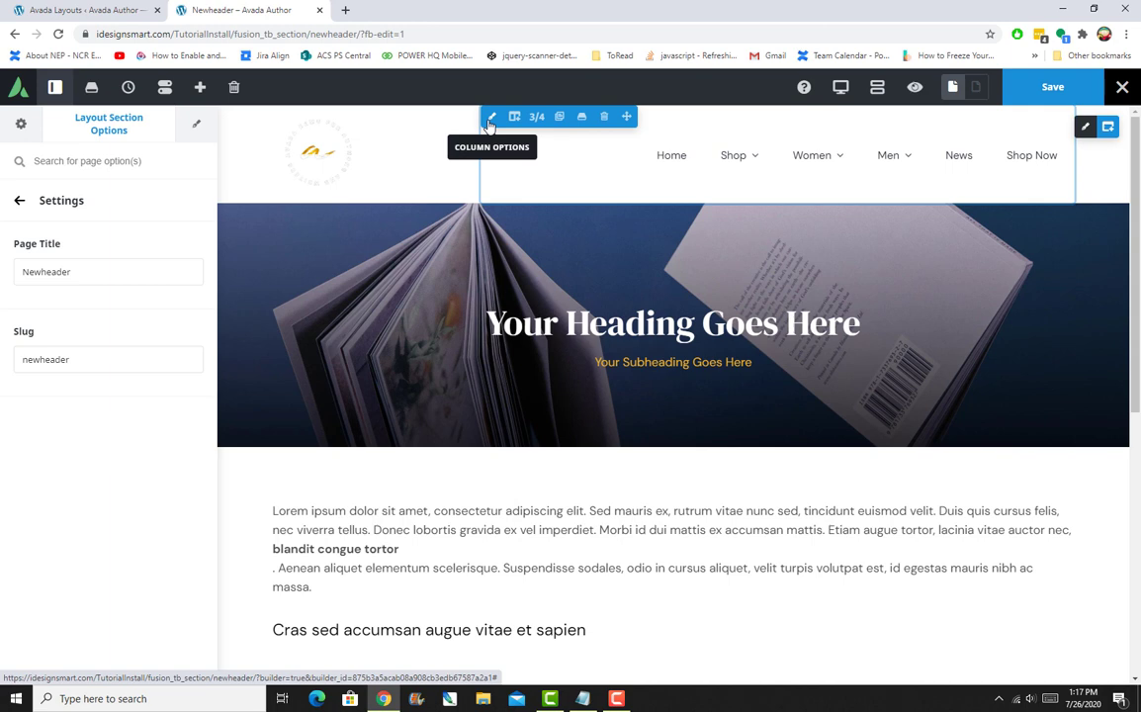
mouse_move(769, 159)
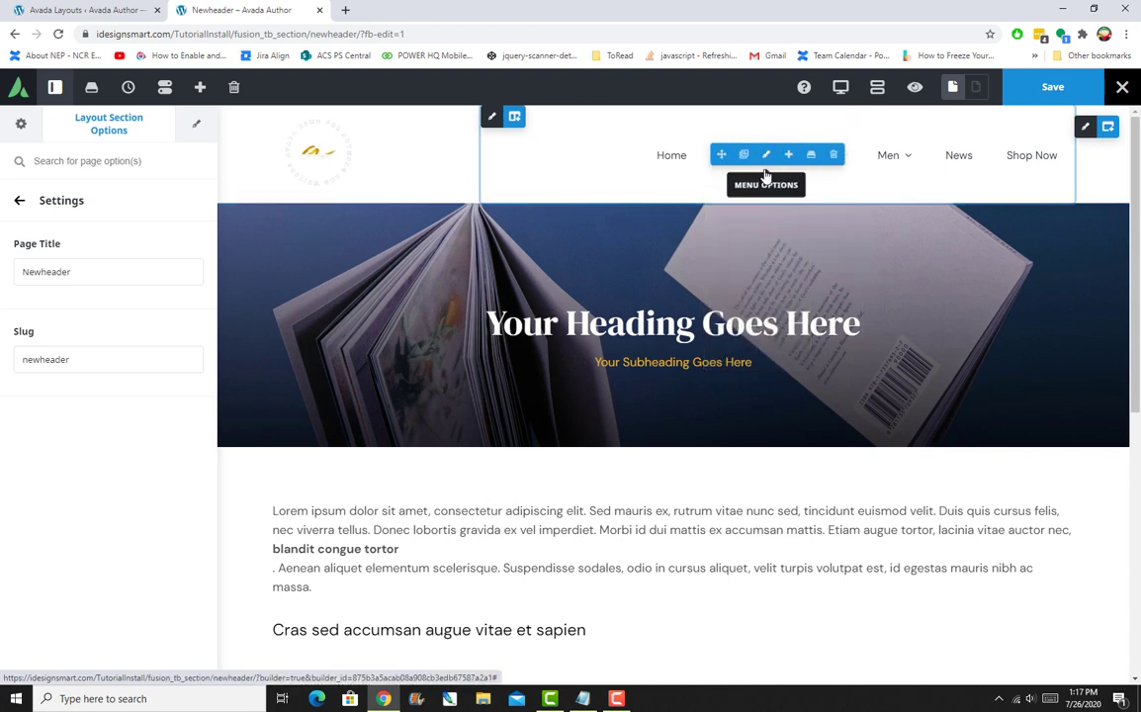
click(765, 156)
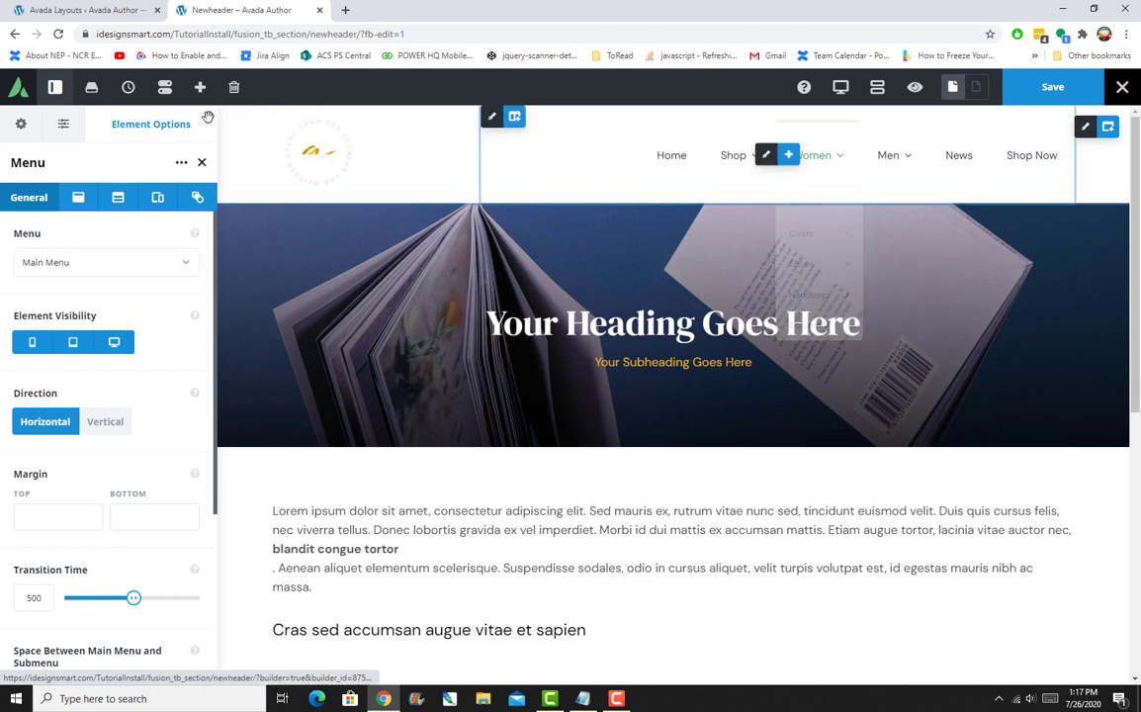
Step: Set the header container's background color to #666666
click(1088, 129)
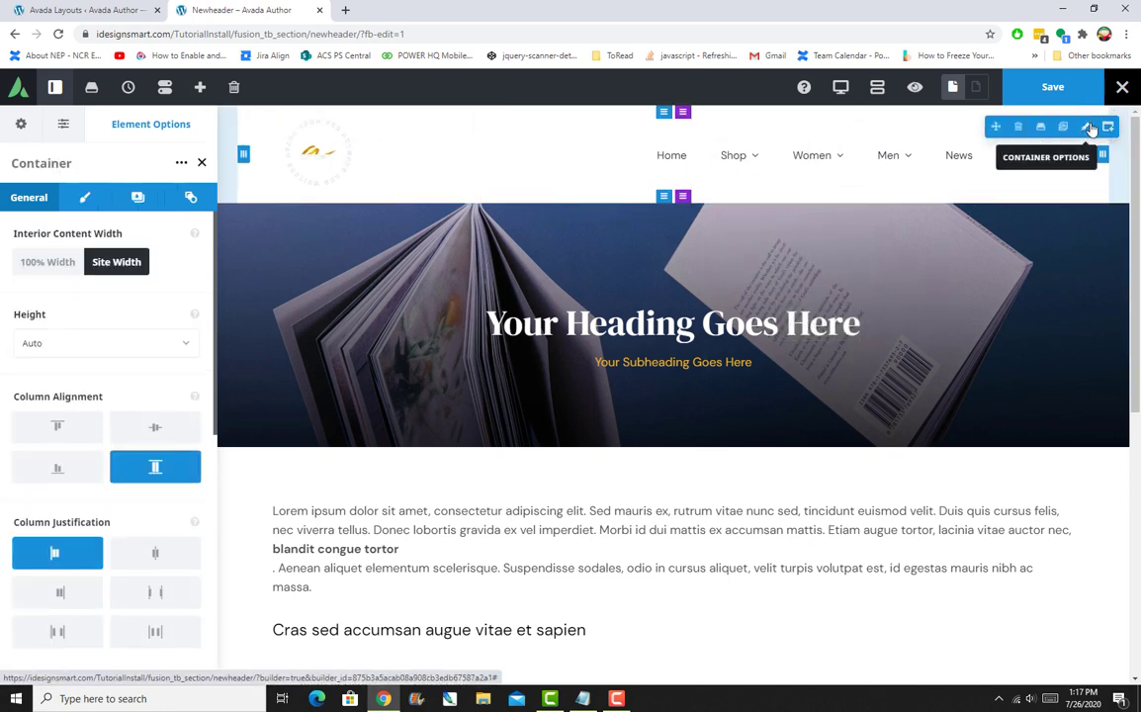
click(139, 197)
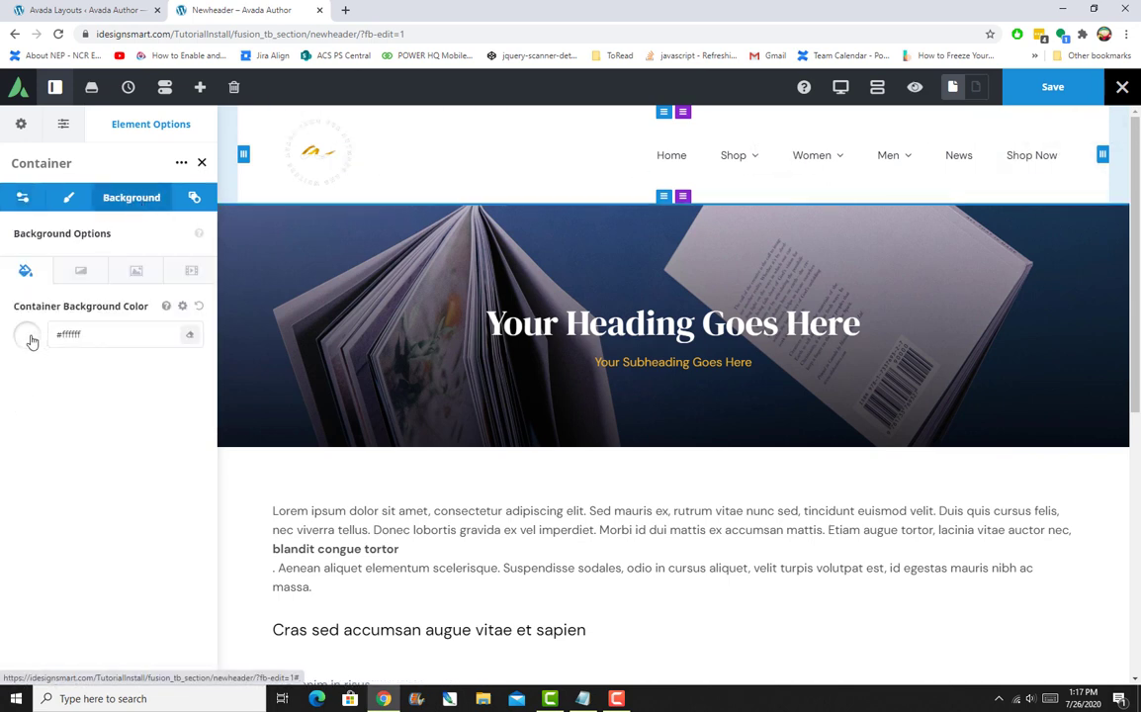
click(28, 337)
mouse_move(69, 395)
mouse_down()
mouse_move(31, 430)
mouse_move(31, 446)
mouse_up()
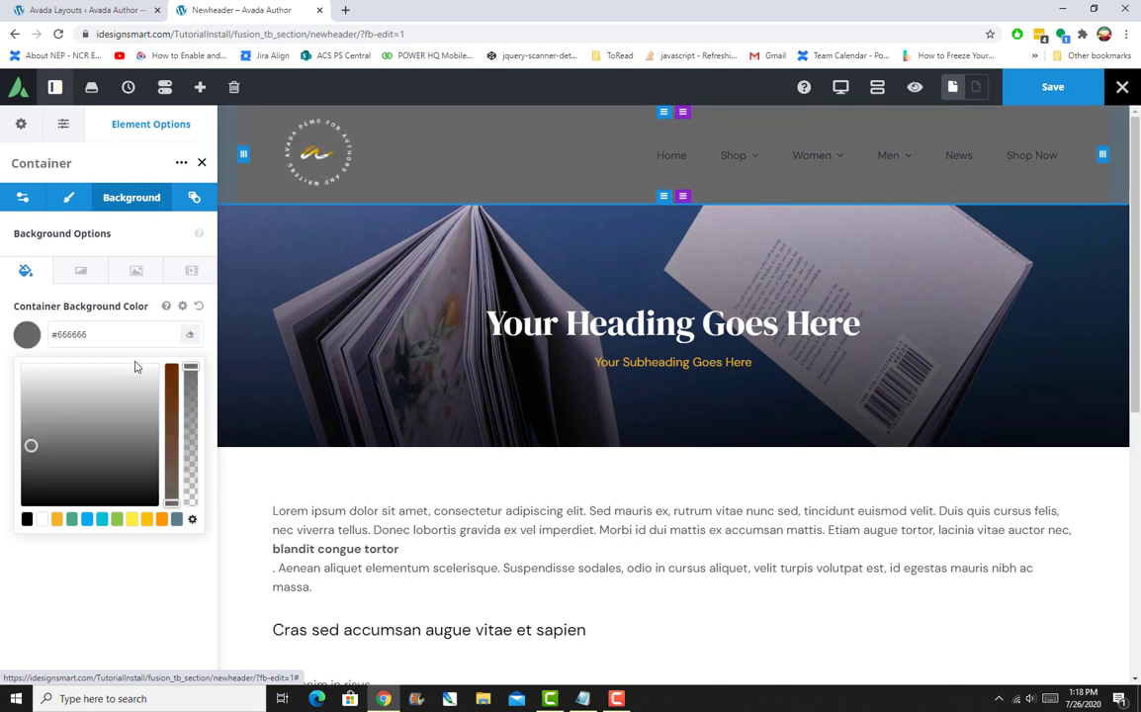
Step: Reduce the header container's background color opacity to rgba(102,102,102,0.9), check its background image setting, and close the container options
drag(197, 363, 194, 542)
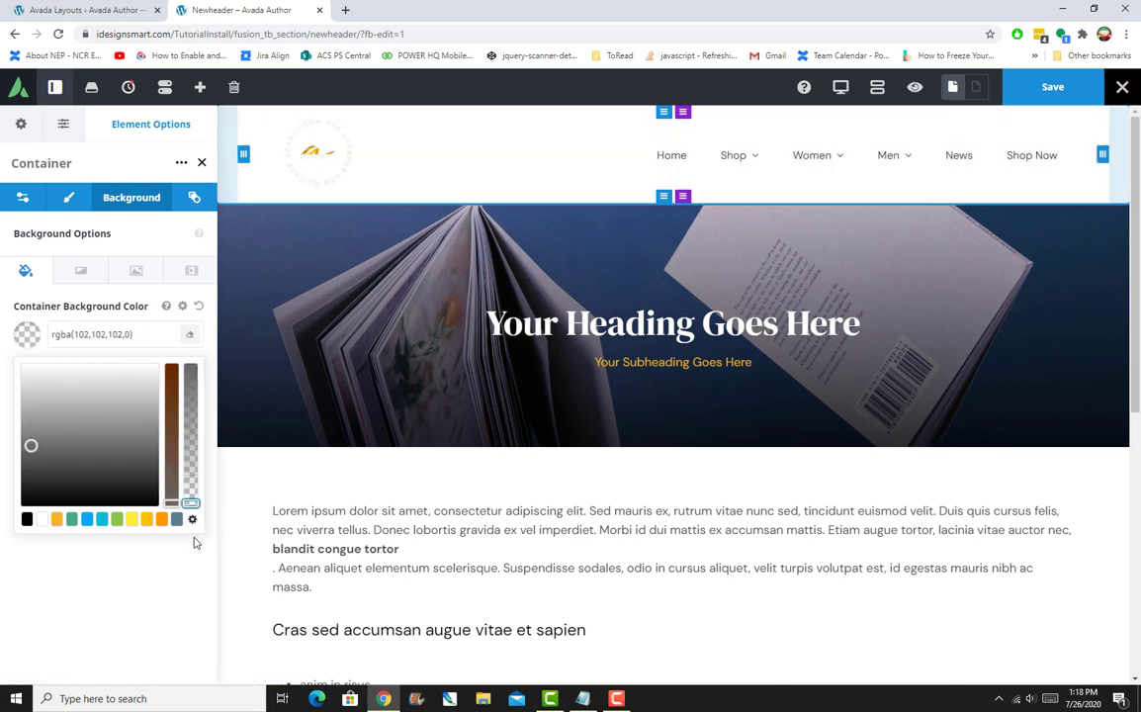
drag(194, 481, 195, 385)
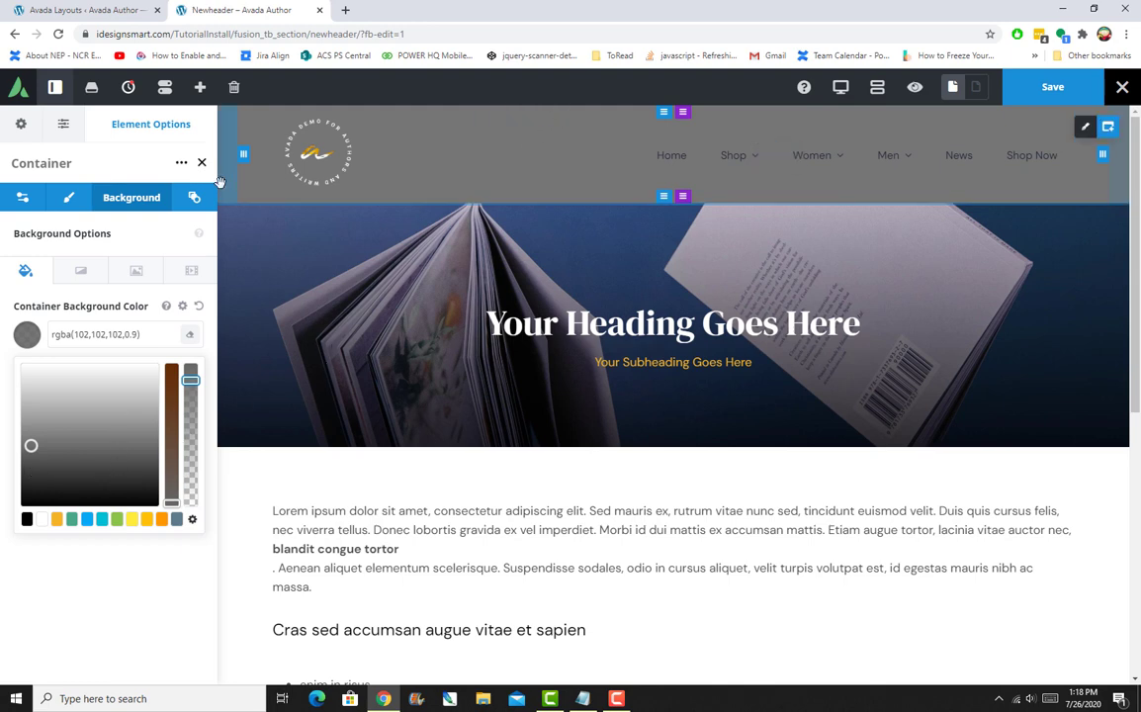
click(137, 271)
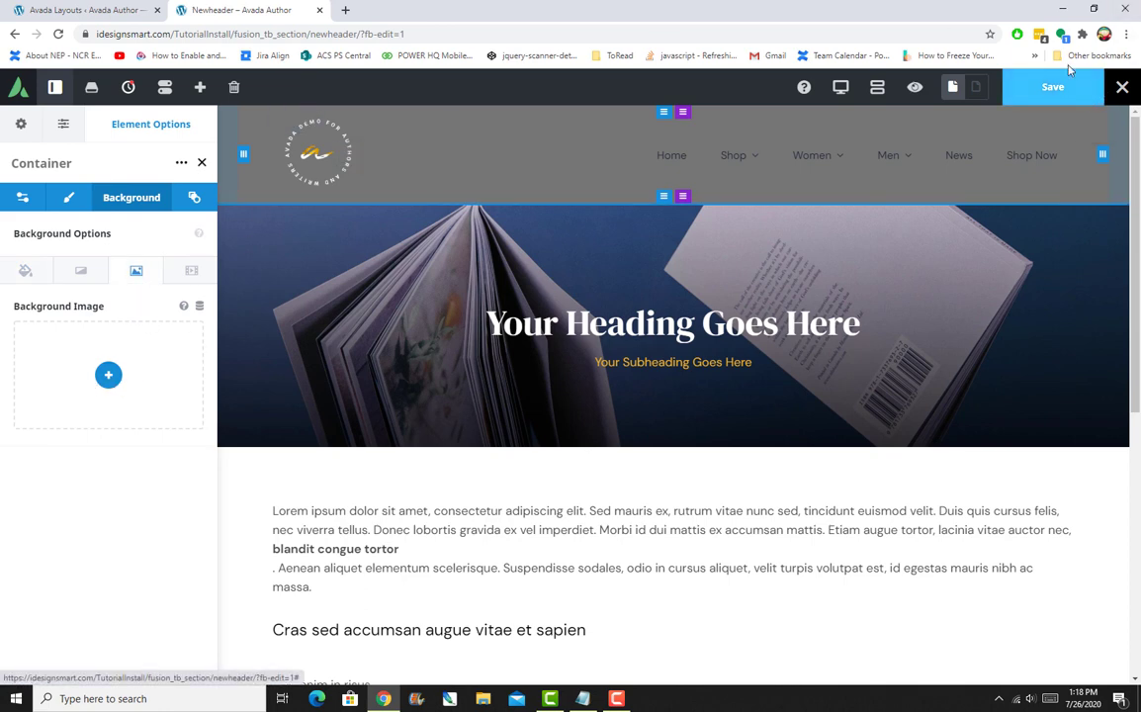
click(201, 162)
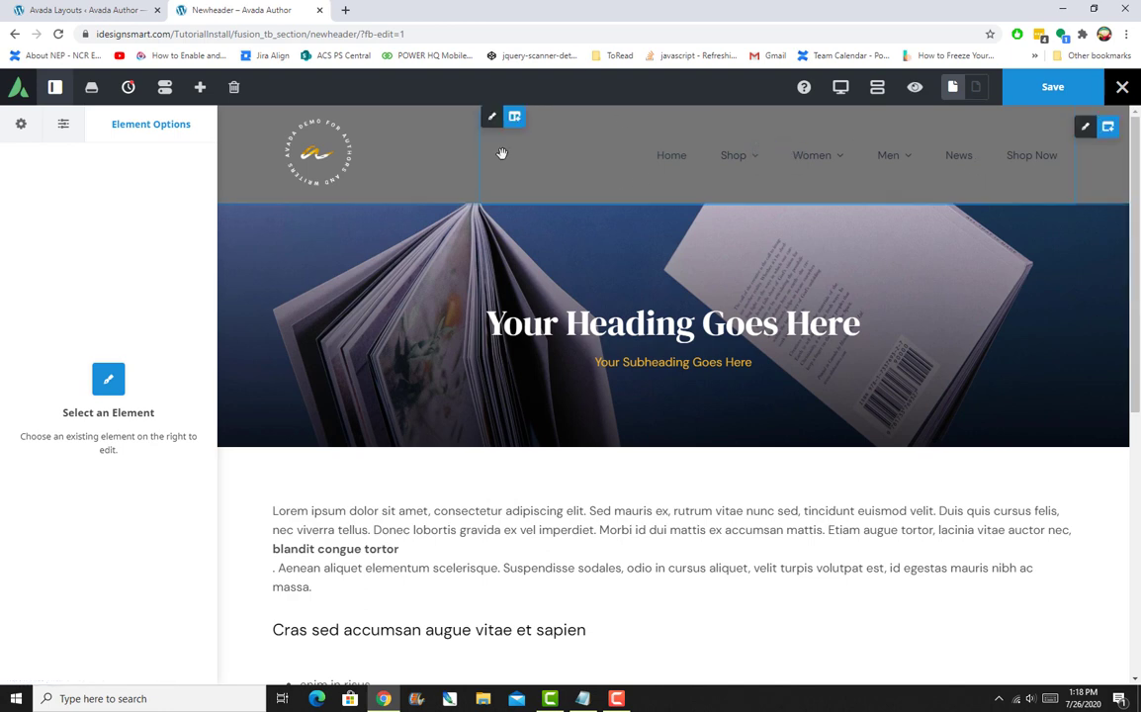
Step: Remove the entire Newheader page layout, confirming the removal, and exit the live builder to the WordPress dashboard
click(234, 89)
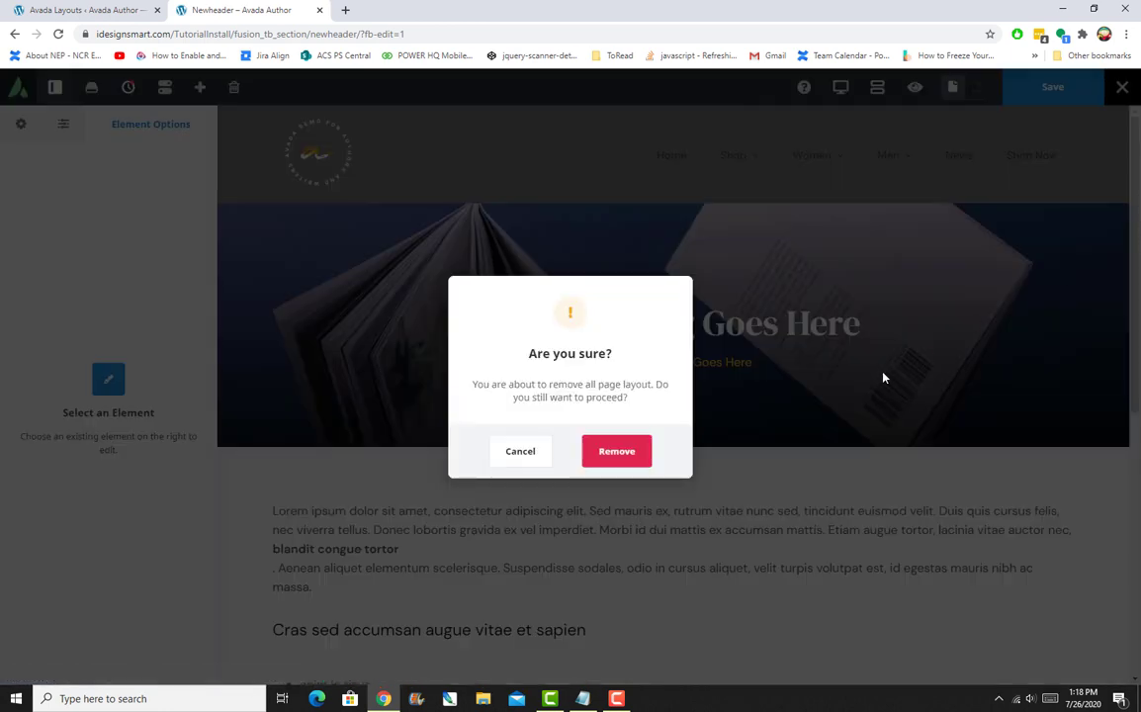
click(615, 453)
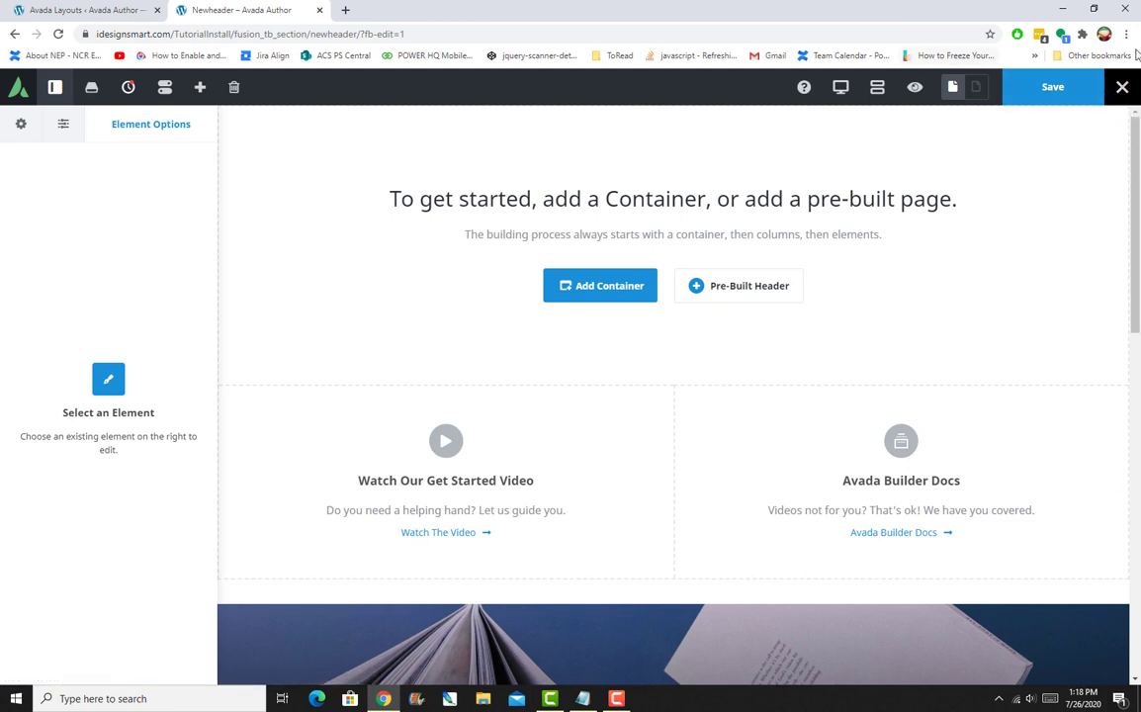
mouse_move(1122, 90)
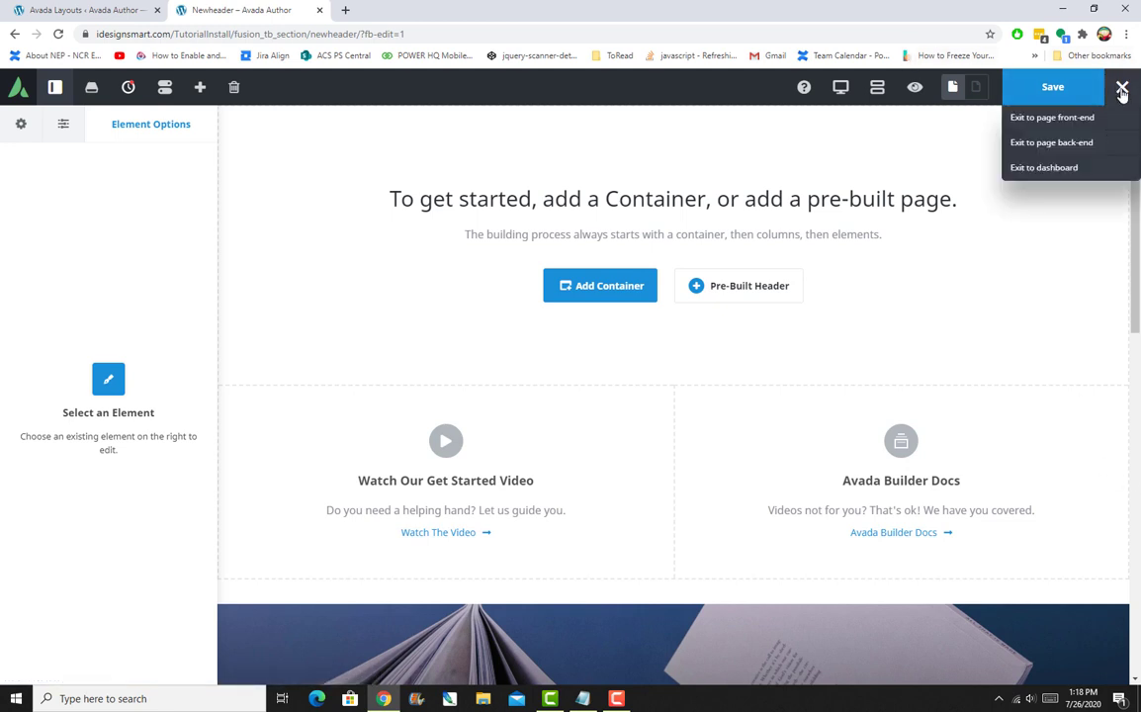
click(1058, 170)
click(582, 458)
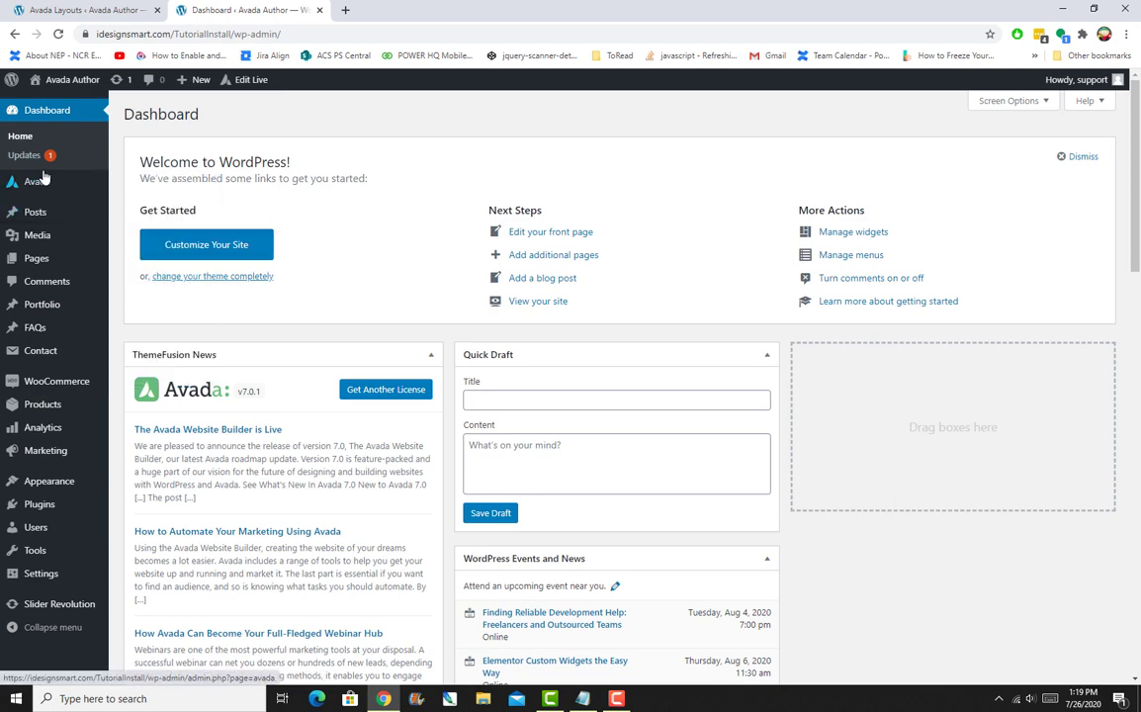
Step: Return to Avada's Layouts page, open the Global Layout's Newheader section for back-end editing, and move it to the trash
mouse_move(35, 182)
click(137, 245)
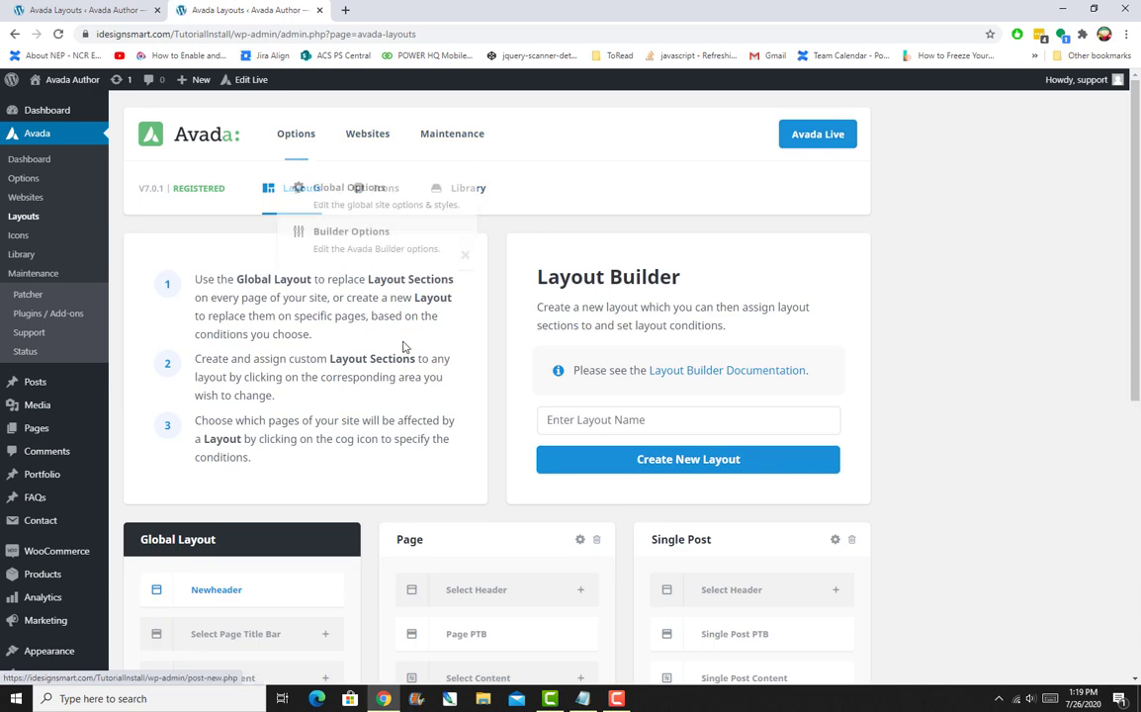
scroll(390, 367, down, 2)
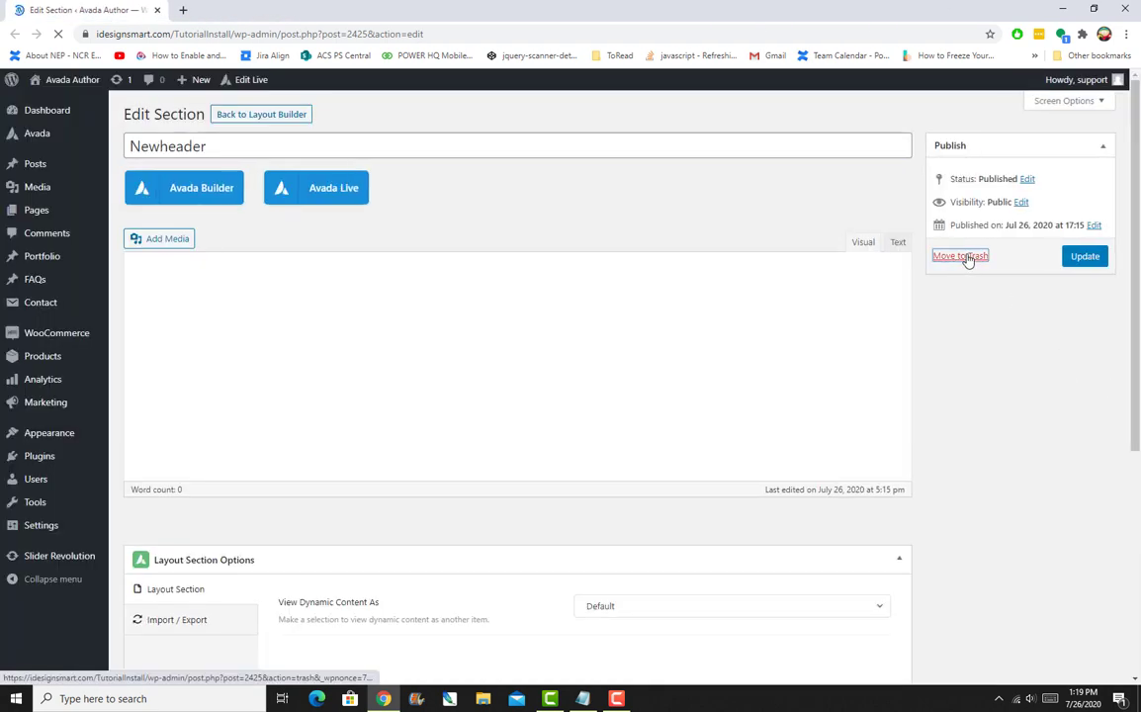
click(968, 258)
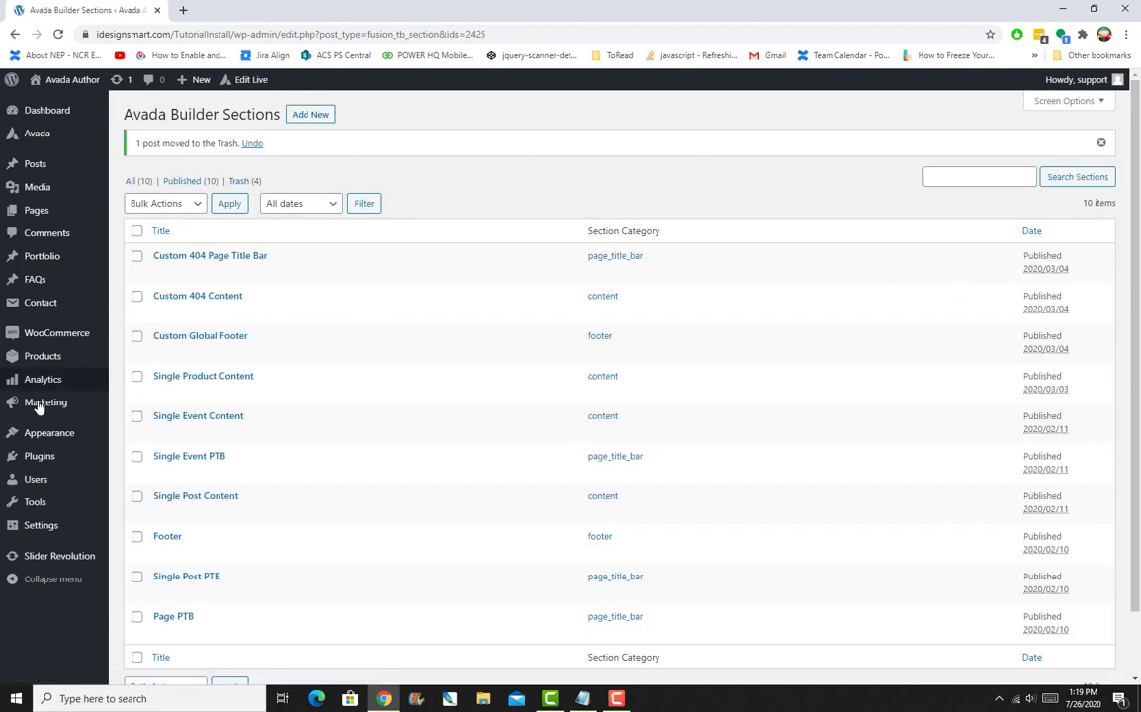
Step: Reopen Avada's Layouts page and examine the header slots and conditions of the Global, Page, Single Post and other layouts
mouse_move(43, 139)
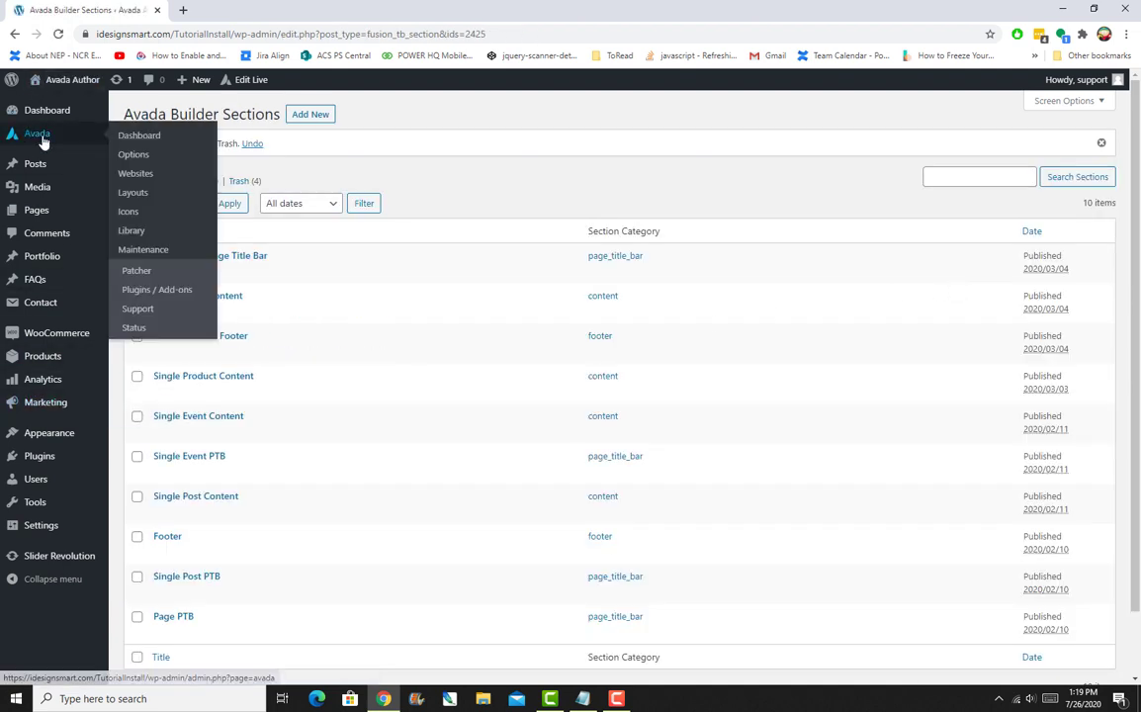
click(137, 193)
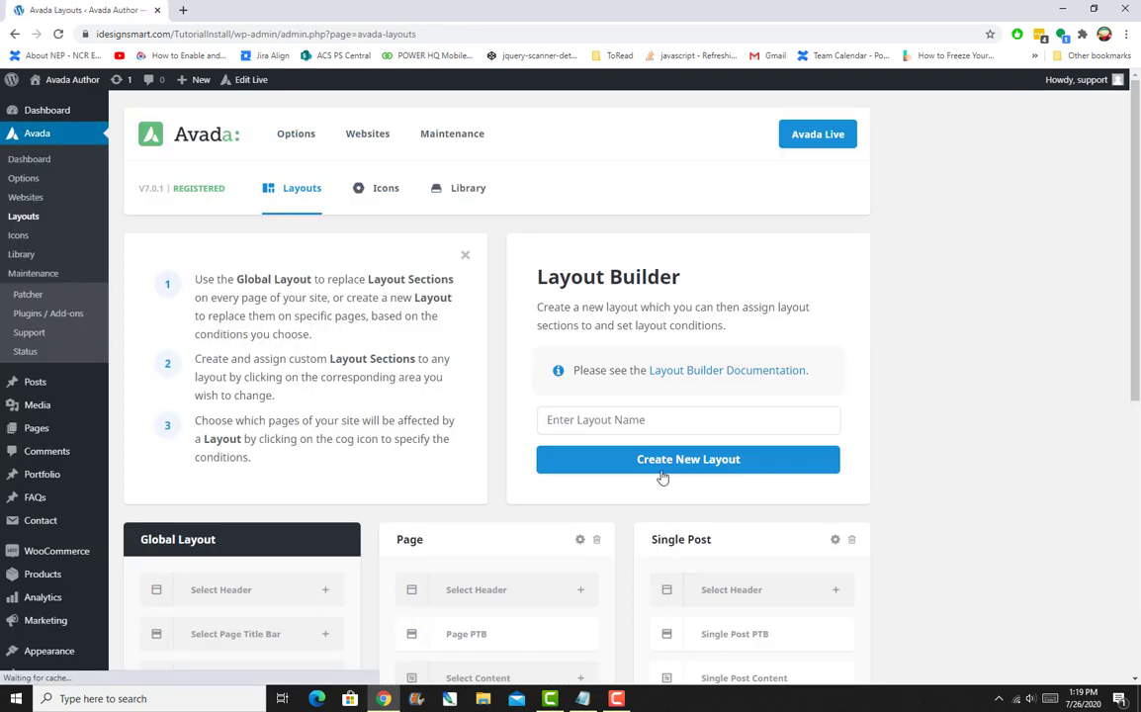
scroll(415, 509, down, 3)
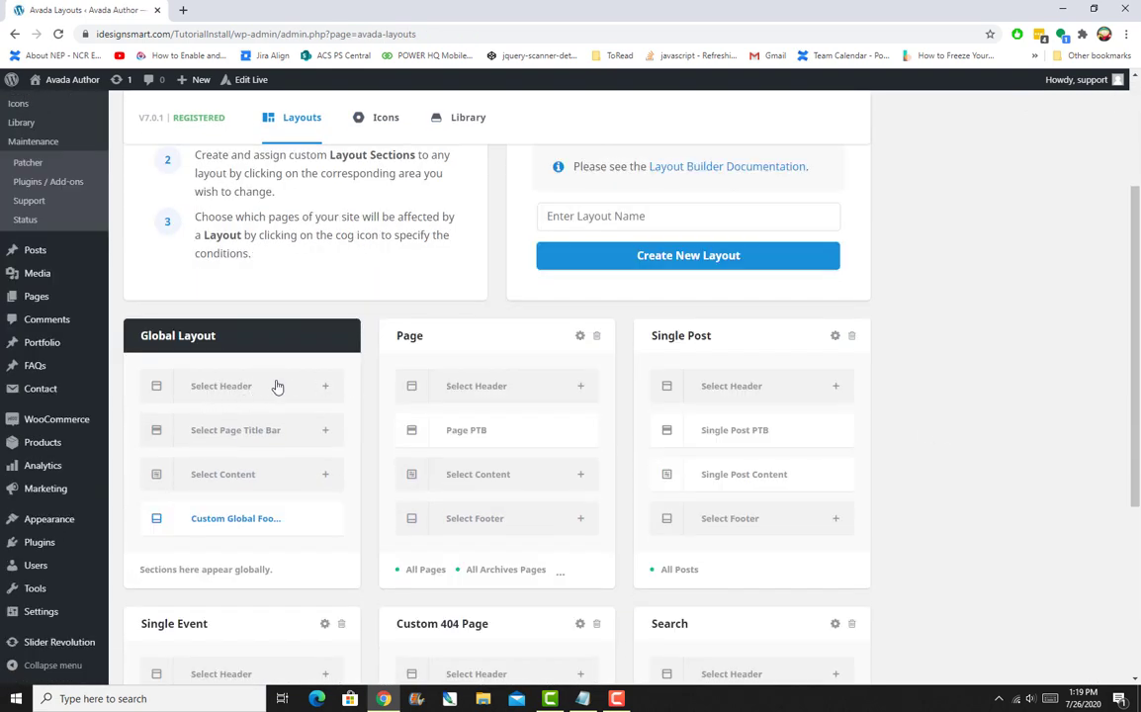
scroll(685, 455, up, 3)
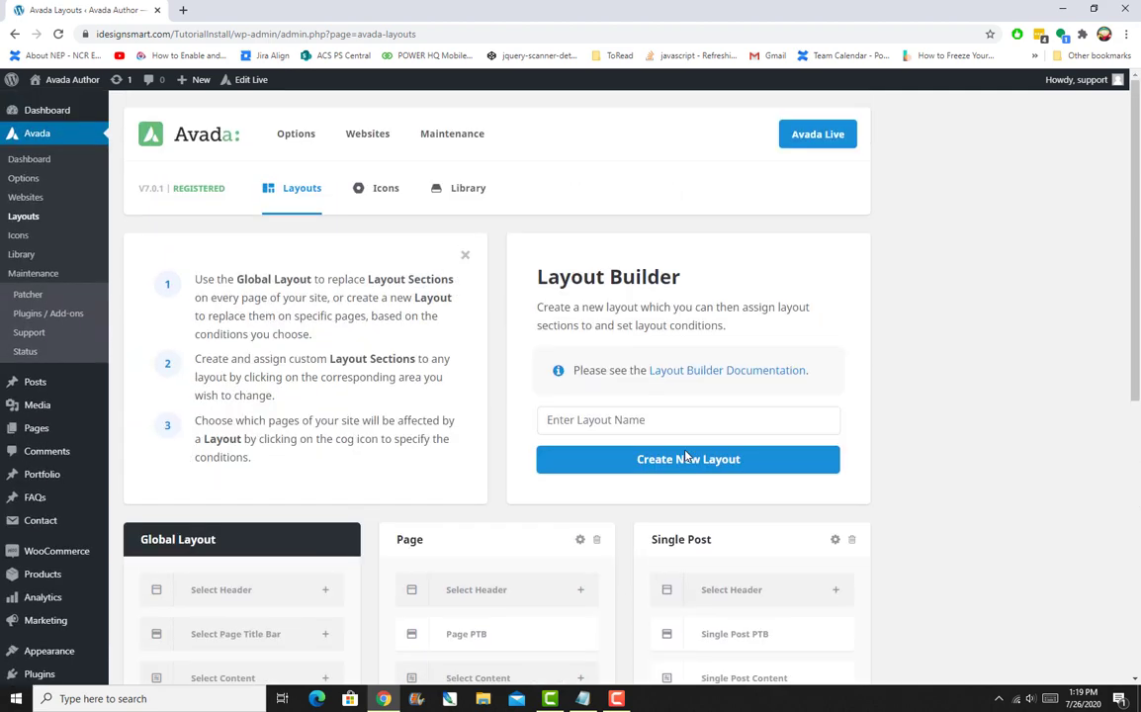
scroll(756, 450, down, 4)
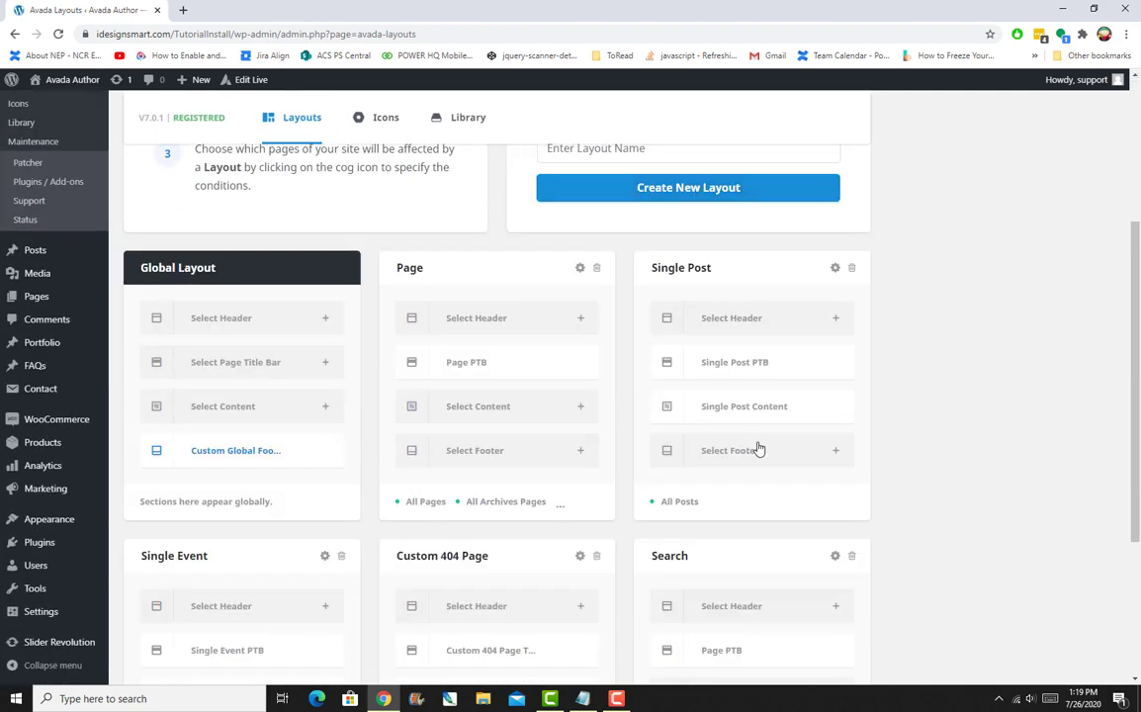
scroll(220, 444, up, 2)
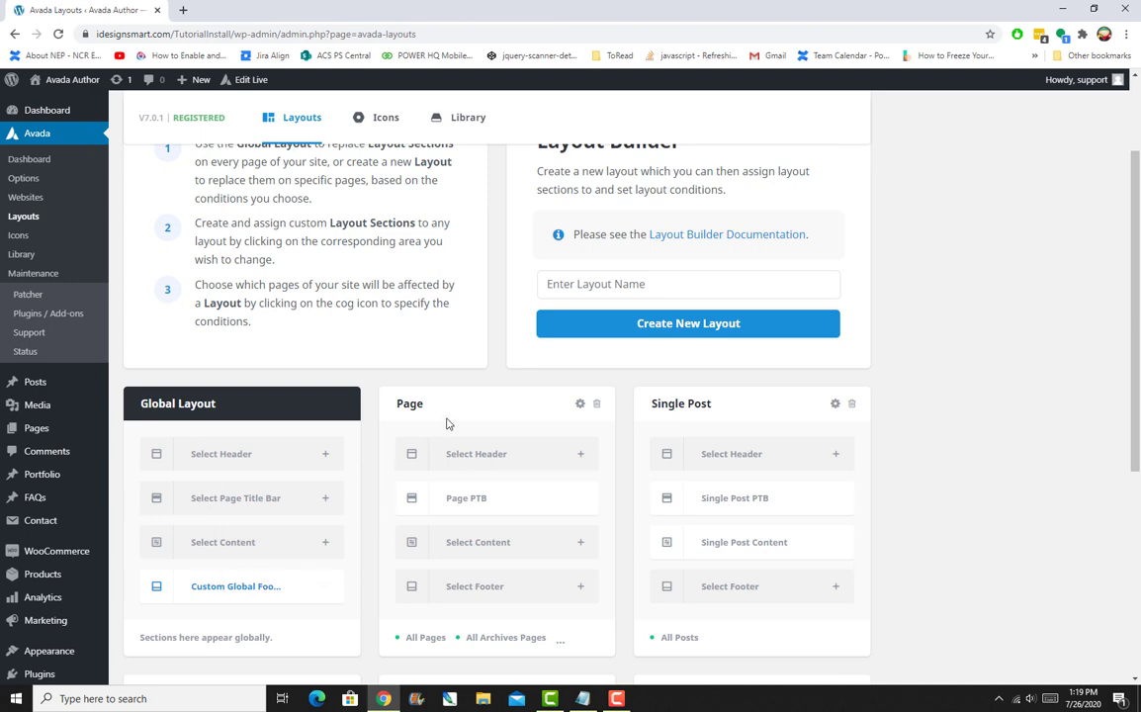
scroll(755, 429, down, 3)
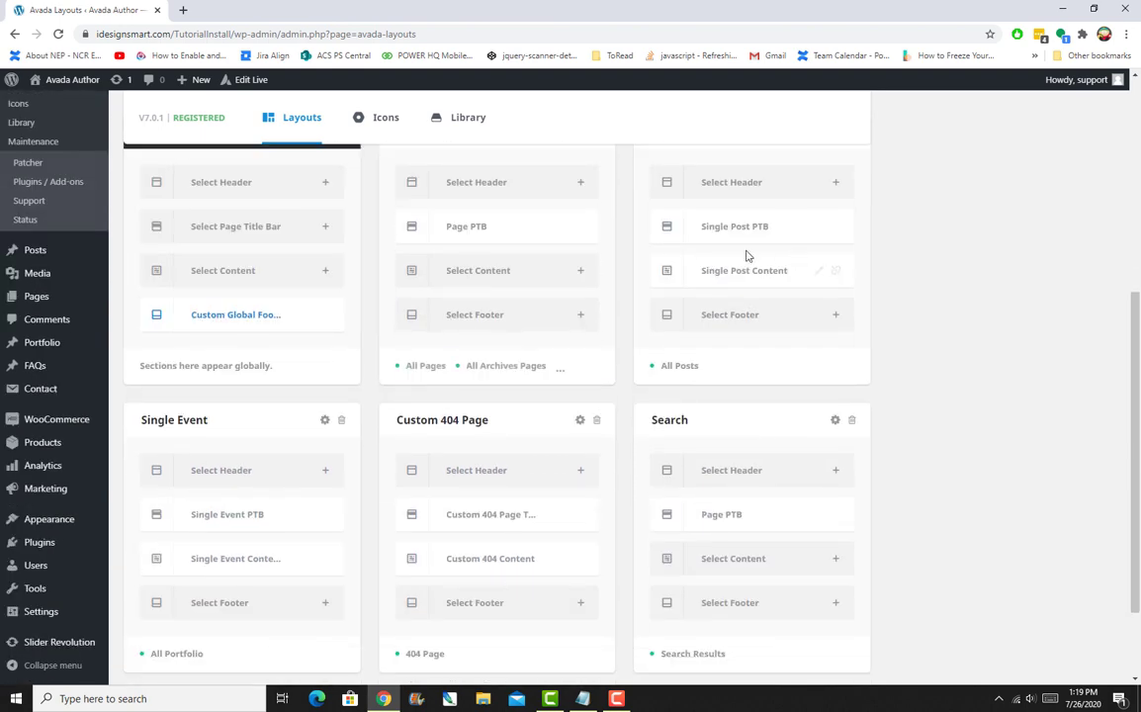
scroll(455, 287, up, 2)
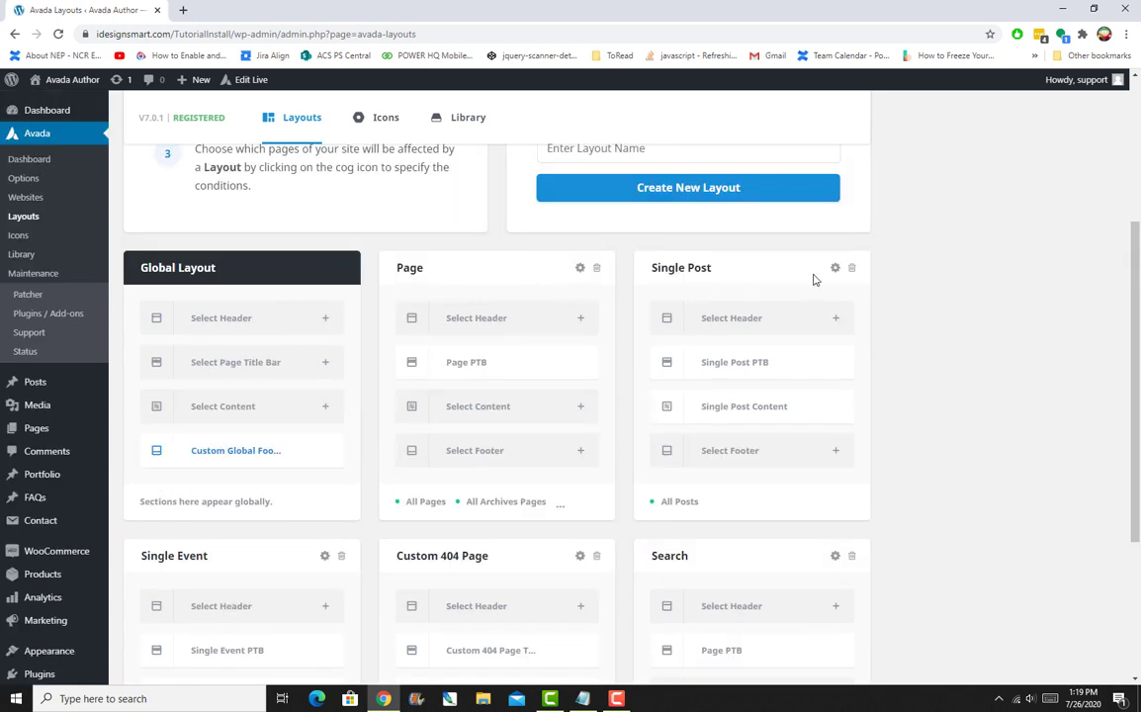